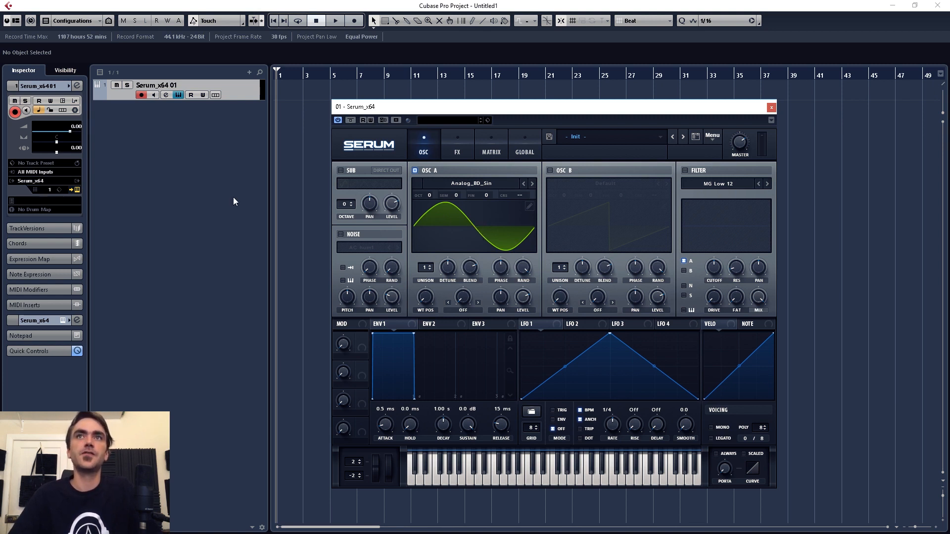
# Step: Create a looped MIDI part on the Serum track from bar 5 to bar 9 and open it for note editing
pyautogui.press('F2')
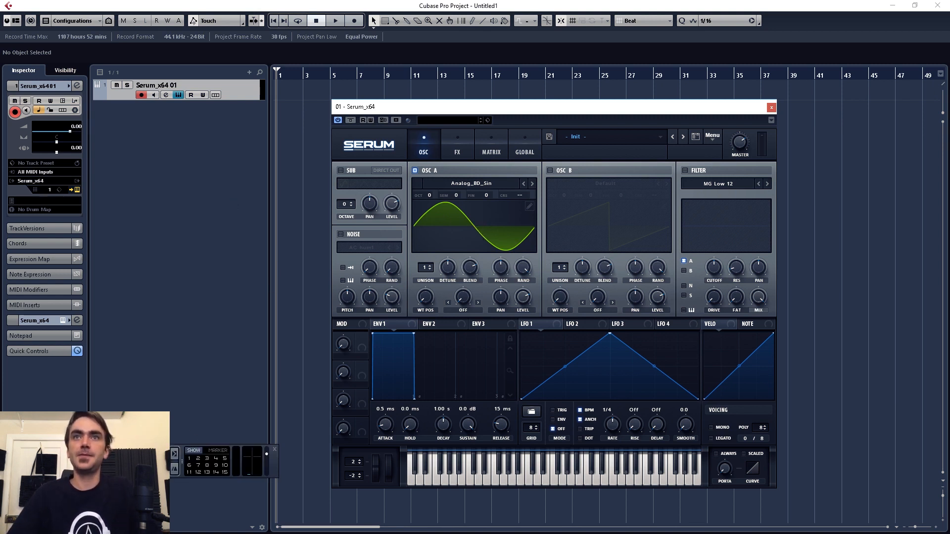
pyautogui.press('g')
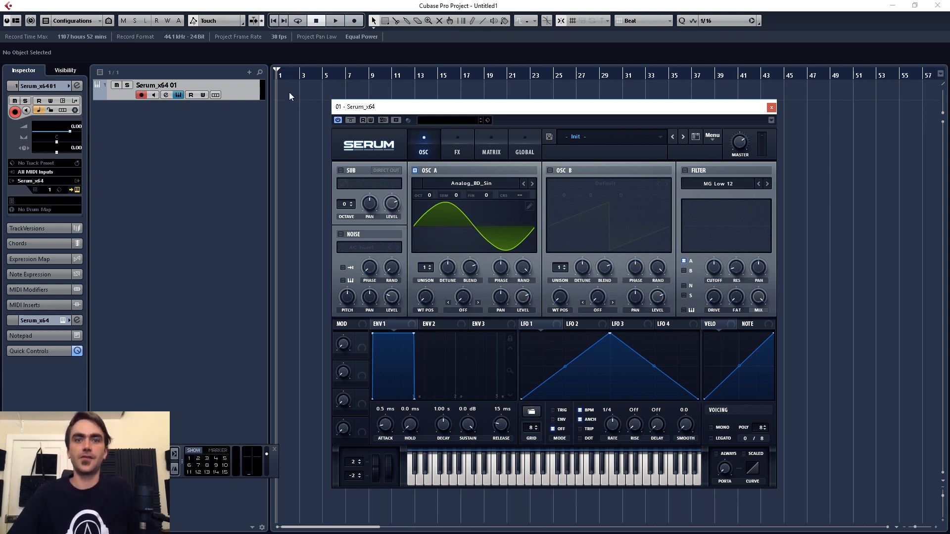
pyautogui.scroll(2, 309, 129)
pyautogui.moveTo(340, 73); pyautogui.dragTo(461, 73)
pyautogui.doubleClick(363, 91)
pyautogui.doubleClick(363, 90)
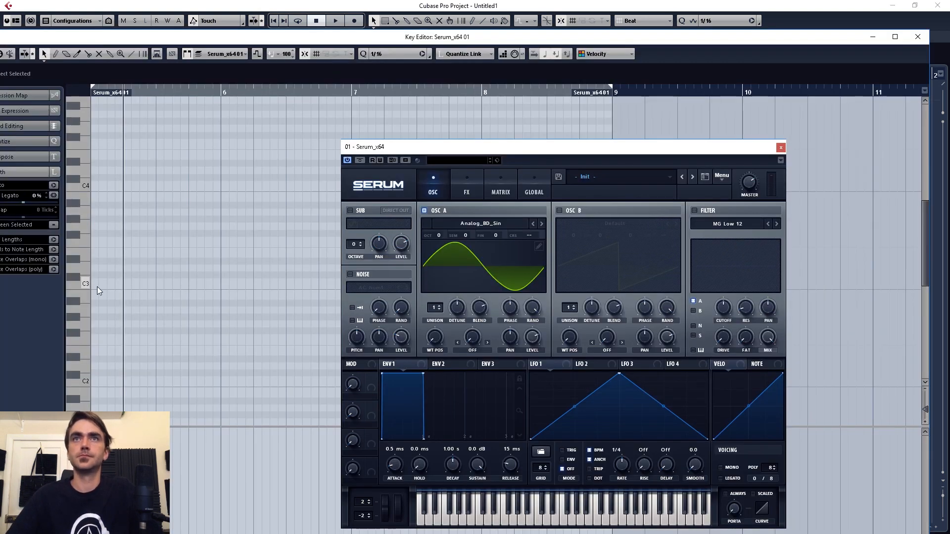
# Step: Fill the four-bar part with a C3 note on every beat and close the note editor
pyautogui.doubleClick(96, 285)
pyautogui.doubleClick(129, 285)
pyautogui.doubleClick(160, 286)
pyautogui.doubleClick(193, 285)
pyautogui.moveTo(235, 242); pyautogui.dragTo(231, 283)
pyautogui.click(780, 147)
pyautogui.moveTo(371, 243); pyautogui.dragTo(386, 283)
pyautogui.press('space')
pyautogui.click(919, 36)
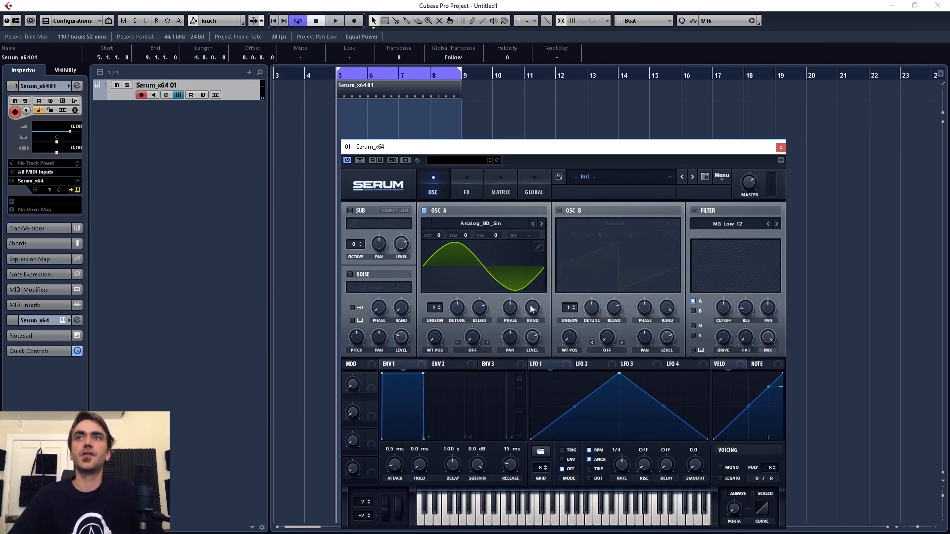
# Step: Turn the random phase of oscillator A all the way down
pyautogui.moveTo(532, 309); pyautogui.dragTo(515, 431)
pyautogui.moveTo(537, 314)
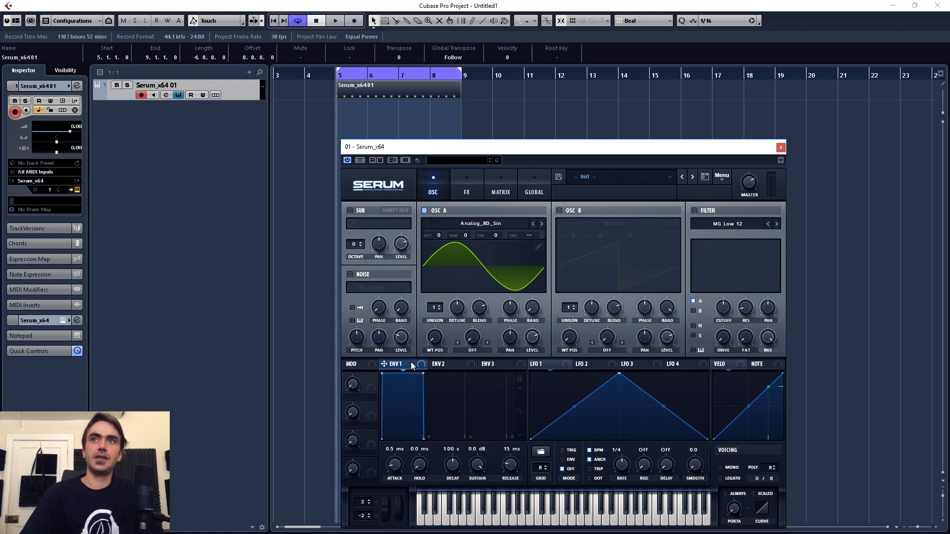
# Step: Shape Envelope 1 with a 274 ms decay, -oo dB sustain and 76 ms release while auditioning the loop
pyautogui.moveTo(477, 465); pyautogui.dragTo(510, 456)
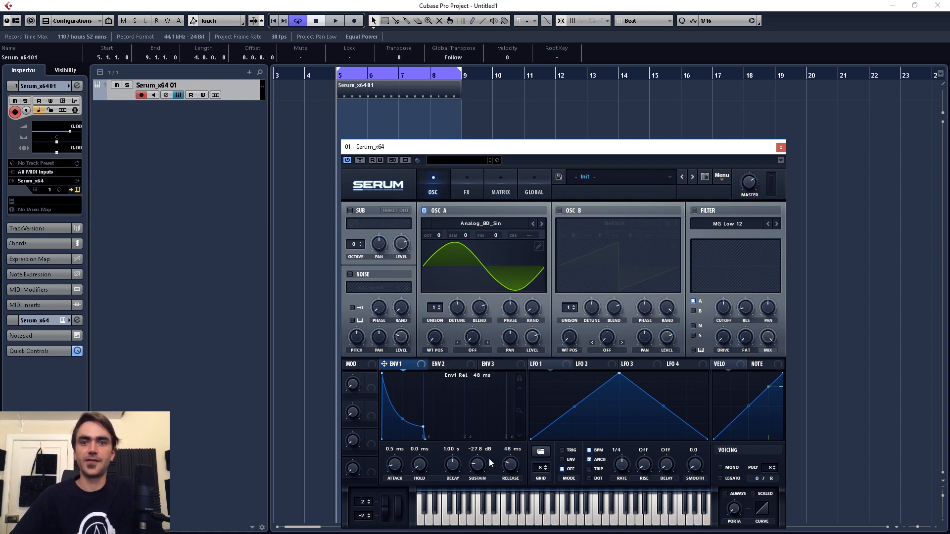
pyautogui.scroll(-3, 450, 466)
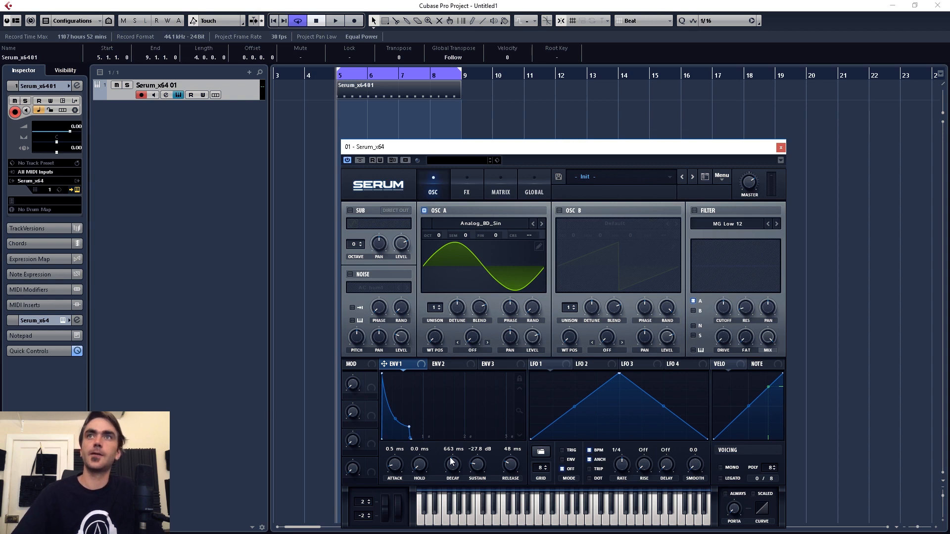
pyautogui.press('space')
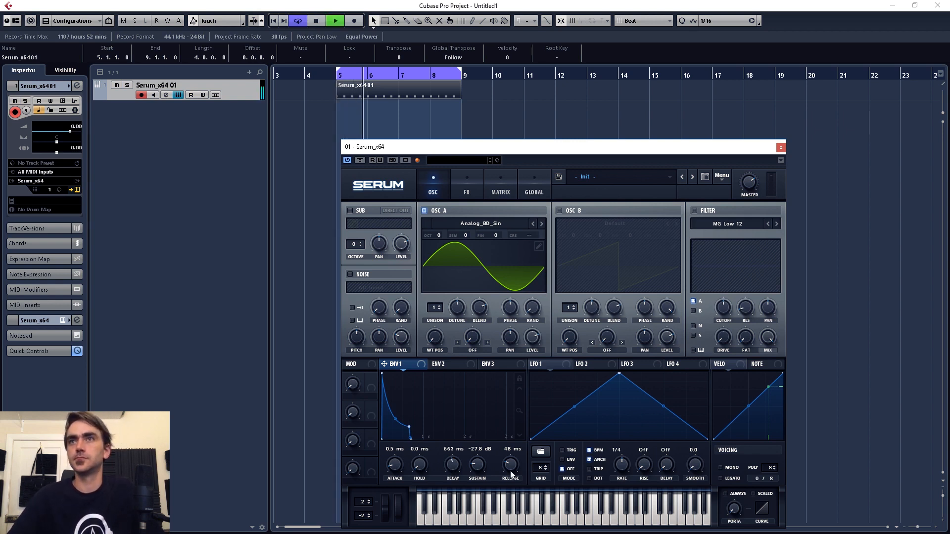
pyautogui.moveTo(511, 472); pyautogui.dragTo(475, 515)
pyautogui.moveTo(453, 465); pyautogui.dragTo(454, 473)
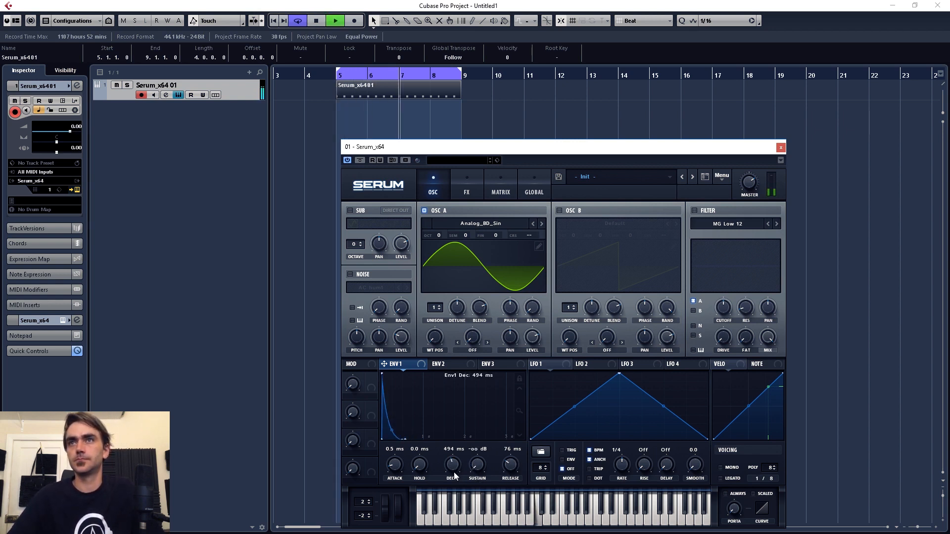
pyautogui.scroll(-3, 452, 474)
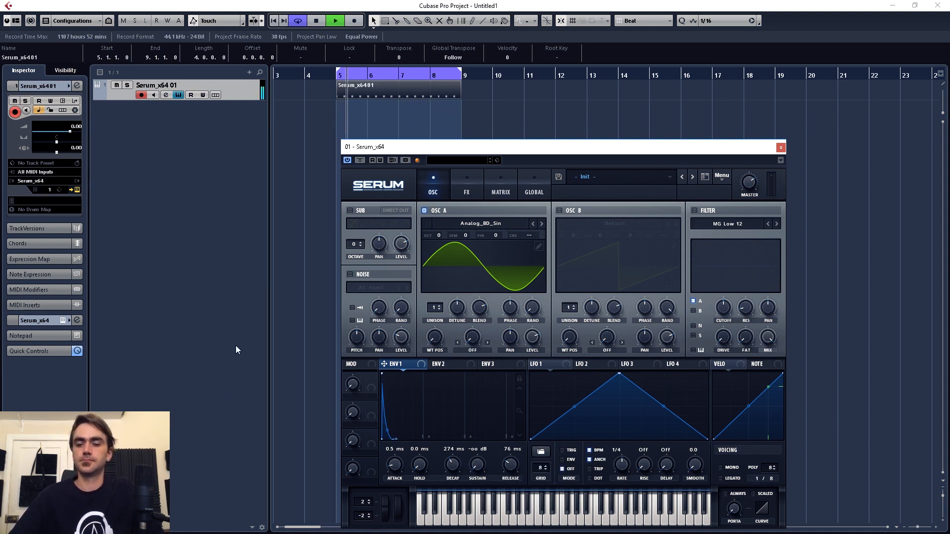
pyautogui.press('space')
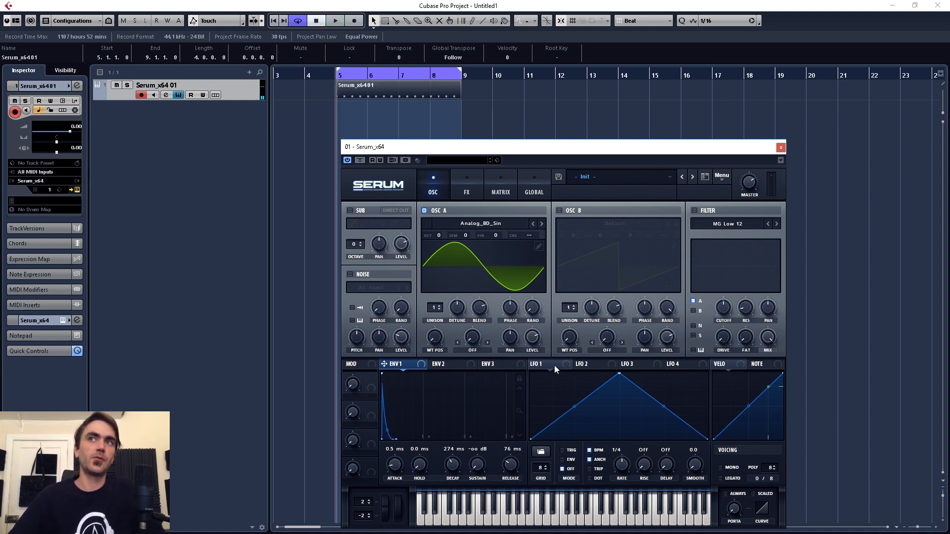
# Step: Set LFO 1 to envelope mode and reshape it into a steep initial drop followed by a long, low tail
pyautogui.moveTo(541, 364)
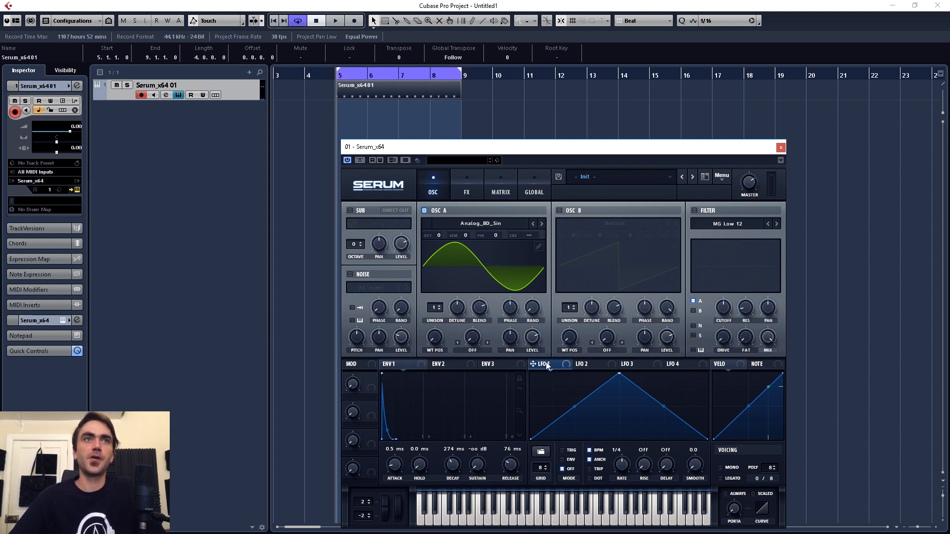
pyautogui.click(564, 462)
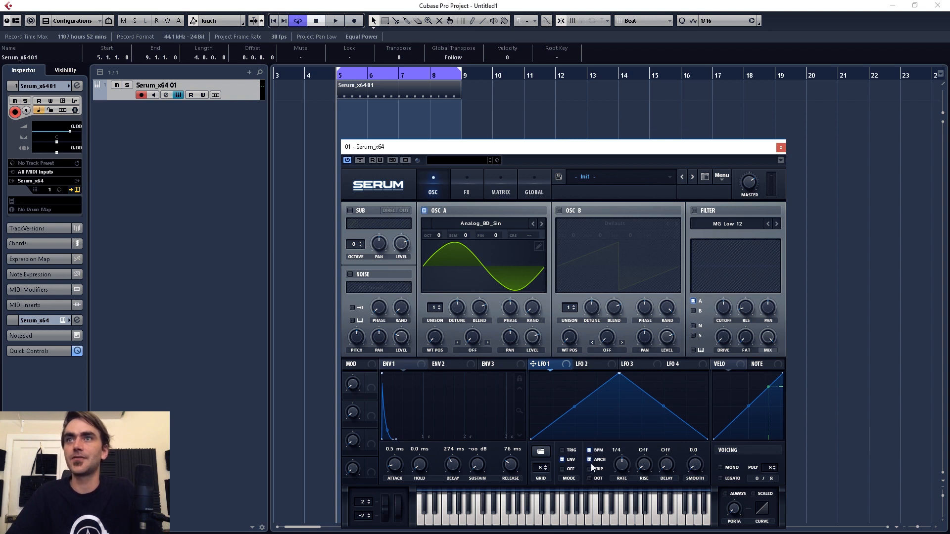
pyautogui.moveTo(619, 374); pyautogui.dragTo(517, 357)
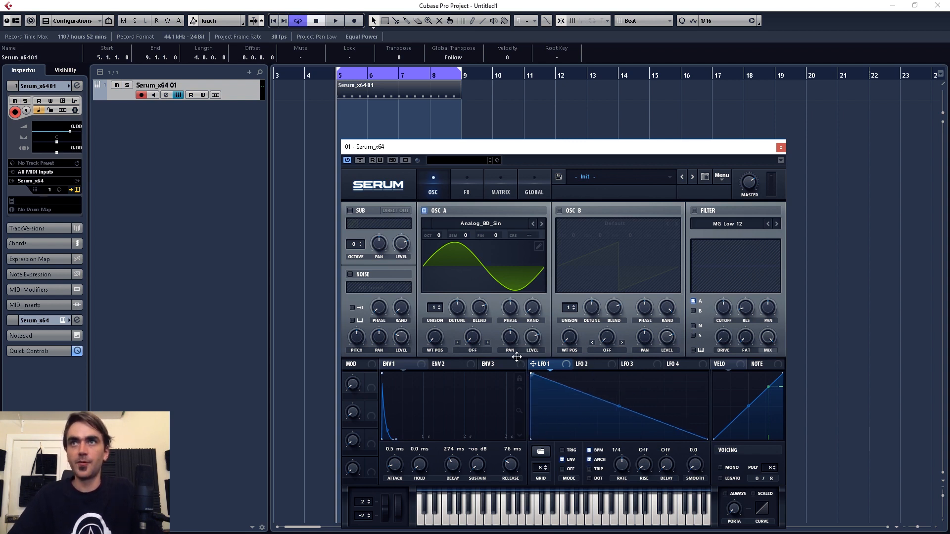
pyautogui.doubleClick(569, 395)
pyautogui.moveTo(568, 393); pyautogui.dragTo(538, 409)
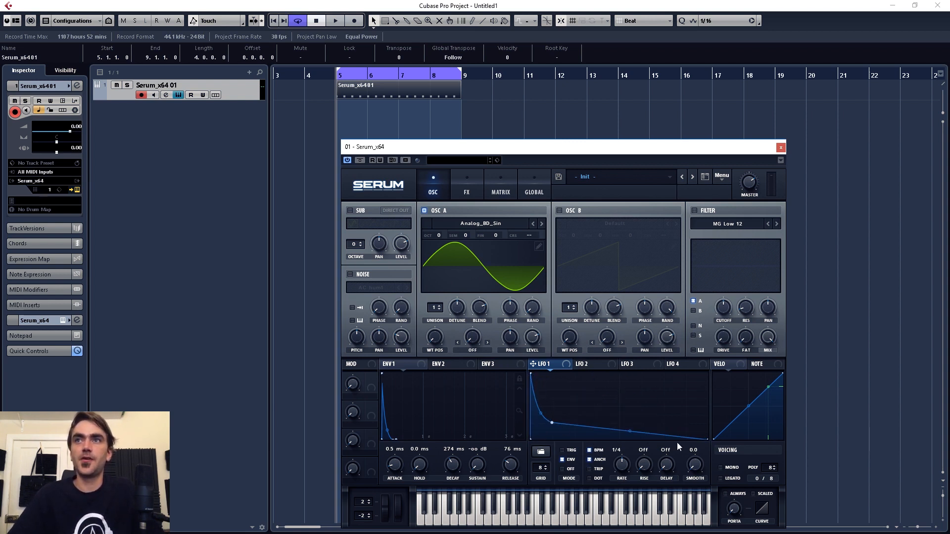
pyautogui.moveTo(630, 431); pyautogui.dragTo(628, 438)
pyautogui.moveTo(551, 423); pyautogui.dragTo(543, 429)
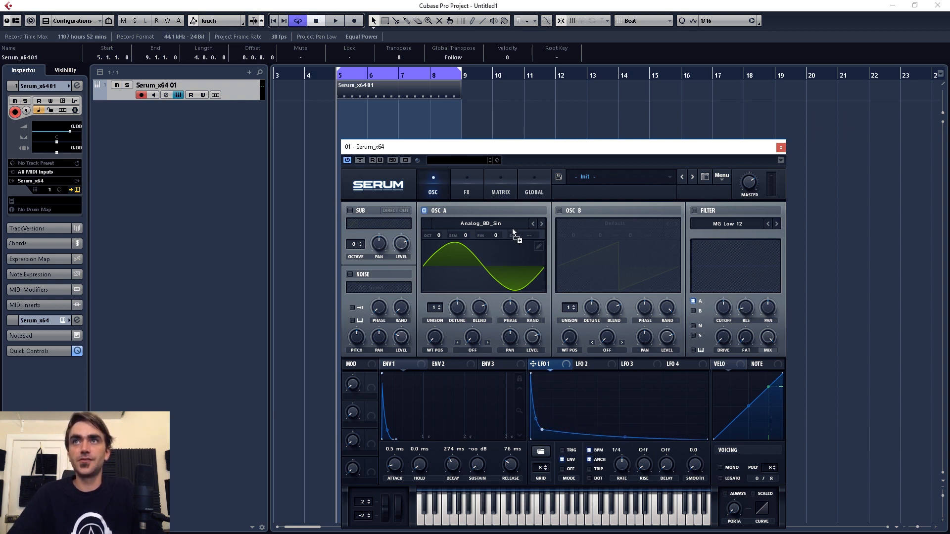
# Step: Assign LFO 1 to oscillator A's coarse pitch and adjust the modulation depth while the loop plays
pyautogui.moveTo(512, 228); pyautogui.dragTo(524, 234)
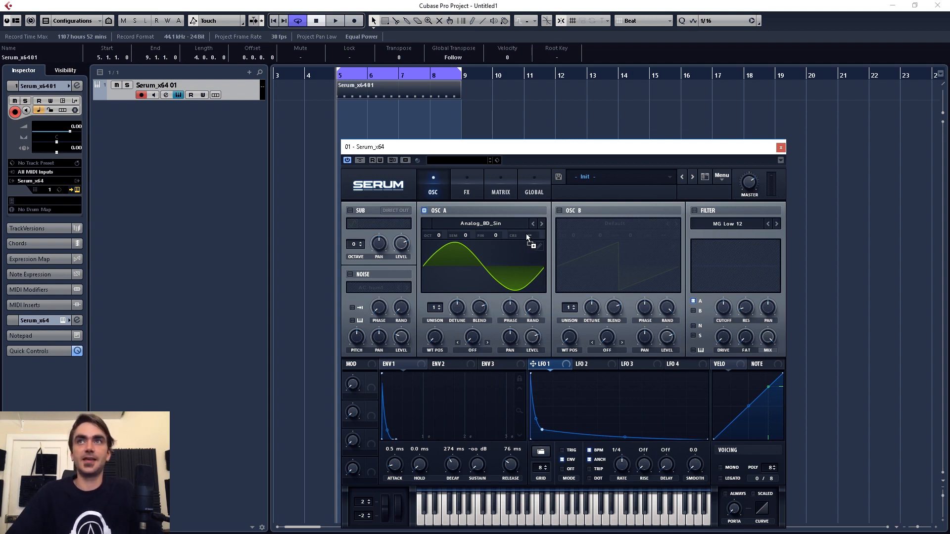
pyautogui.moveTo(527, 233); pyautogui.dragTo(527, 236)
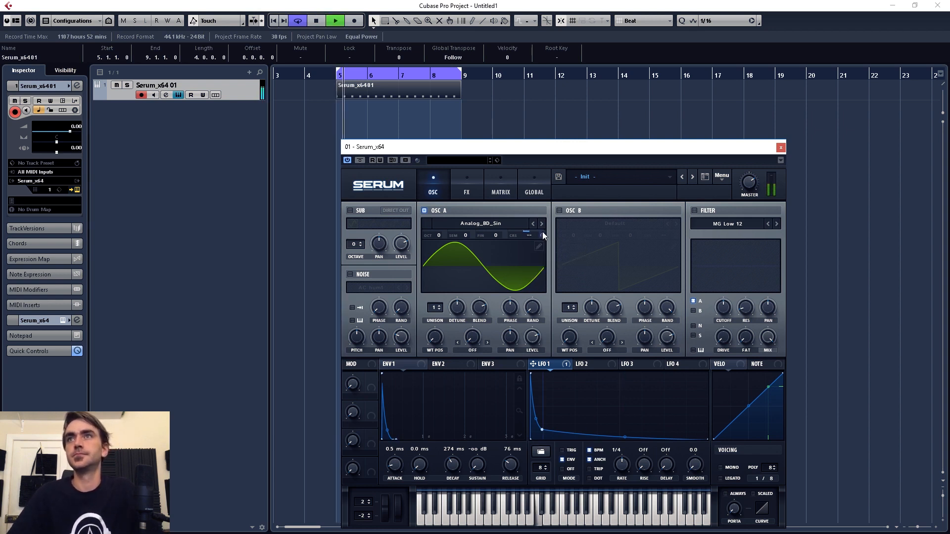
pyautogui.moveTo(542, 232)
pyautogui.mouseDown()
pyautogui.moveTo(545, 191)
pyautogui.moveTo(537, 250)
pyautogui.moveTo(538, 233)
pyautogui.mouseUp()
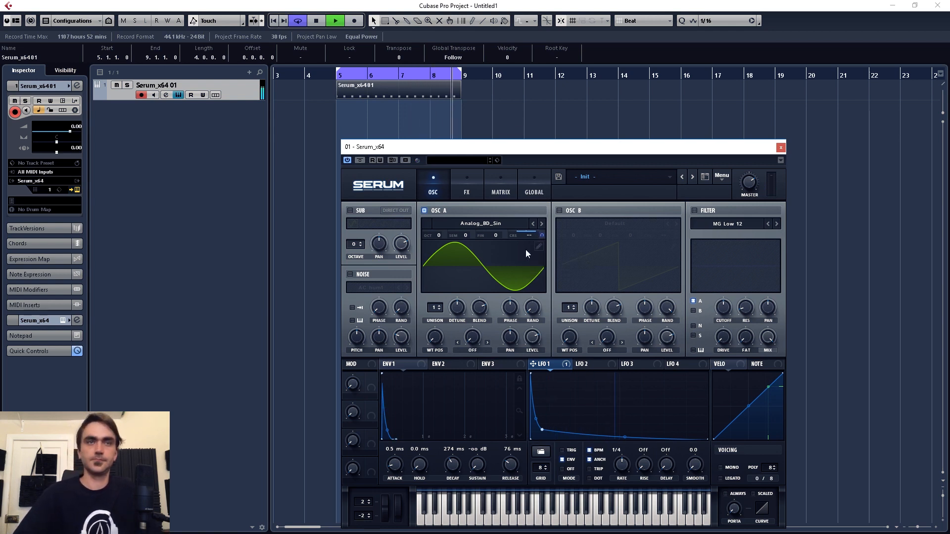
pyautogui.press('space')
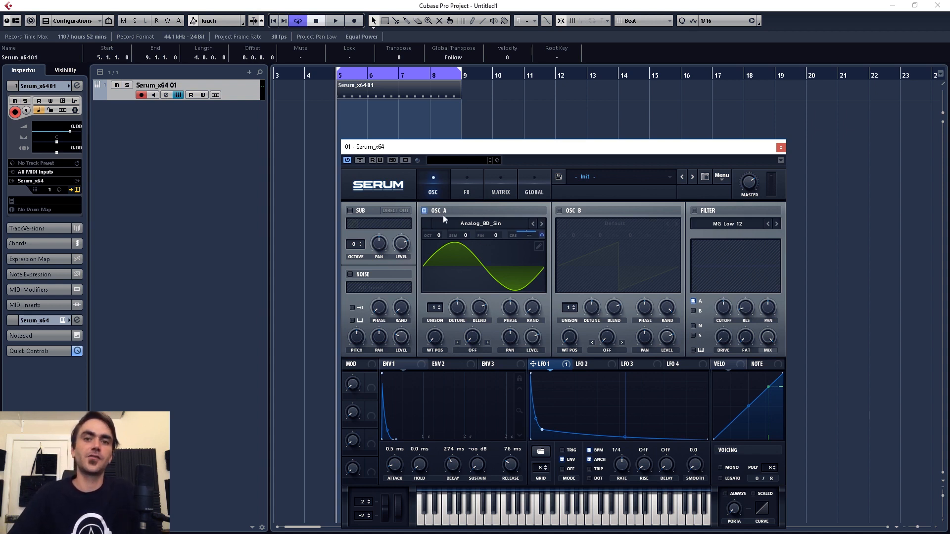
# Step: Make Macro 1 the auxiliary source of the LFO 1 to A CoarsePit modulation in the matrix
pyautogui.click(497, 188)
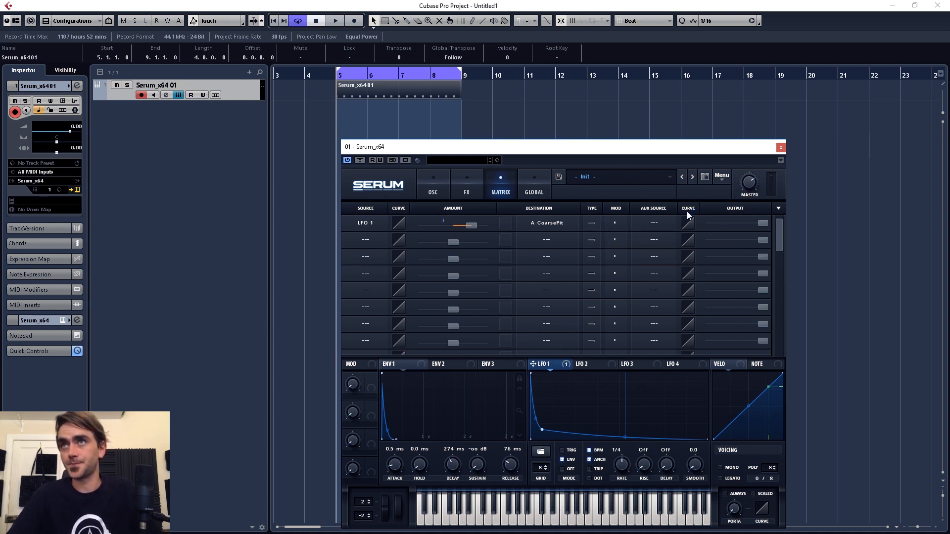
pyautogui.click(655, 226)
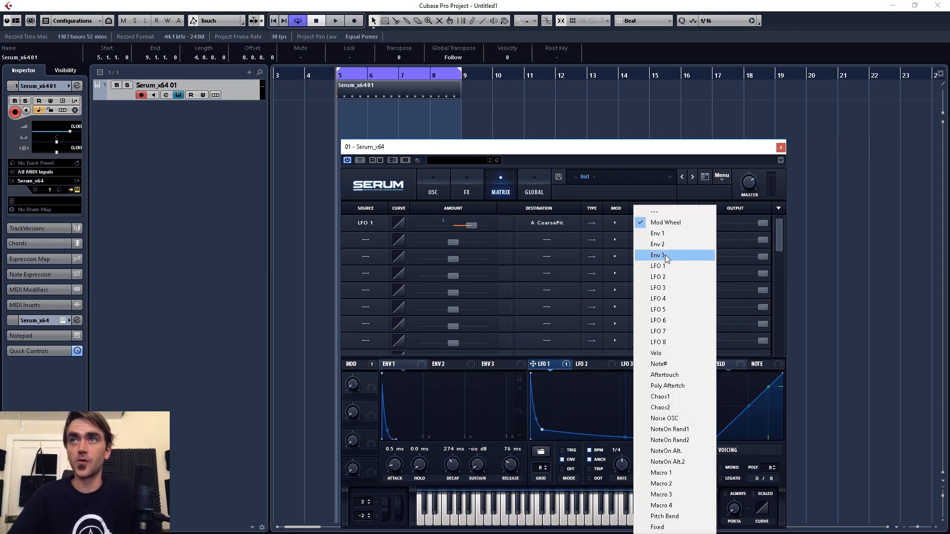
pyautogui.click(669, 475)
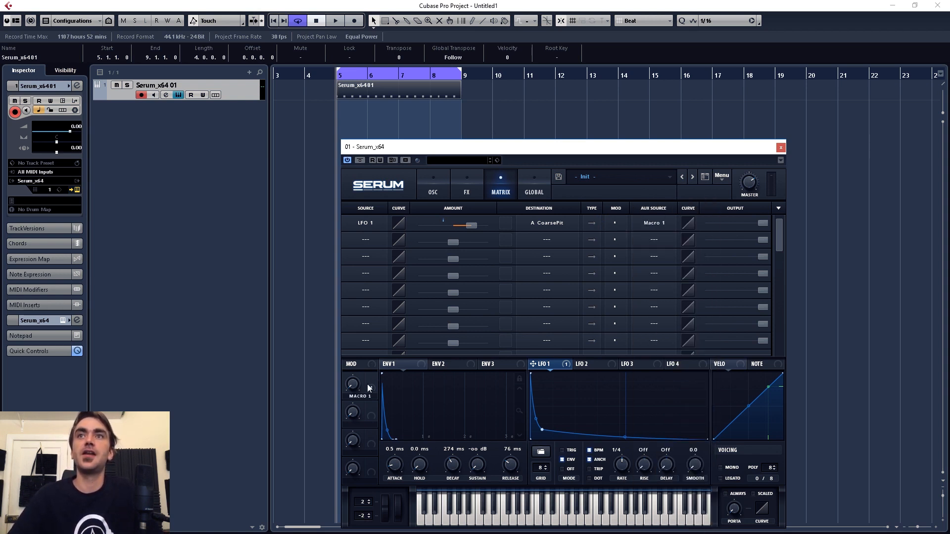
# Step: Adjust Macro 1 against the playing loop to tune the depth of oscillator A's pitch drop
pyautogui.moveTo(355, 381)
pyautogui.moveTo(355, 376)
pyautogui.mouseDown()
pyautogui.moveTo(355, 344)
pyautogui.moveTo(358, 385)
pyautogui.moveTo(356, 333)
pyautogui.moveTo(355, 375)
pyautogui.mouseUp()
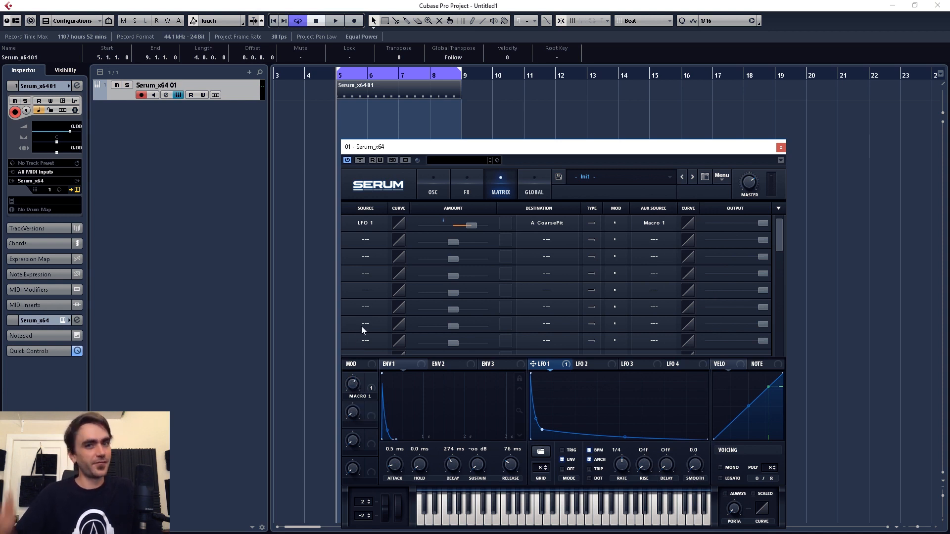
pyautogui.click(432, 182)
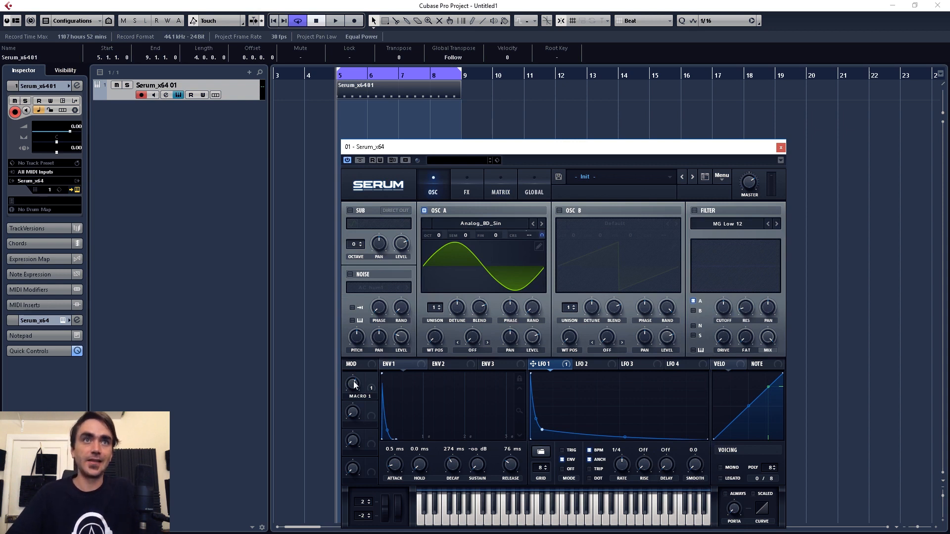
pyautogui.moveTo(353, 381); pyautogui.dragTo(354, 376)
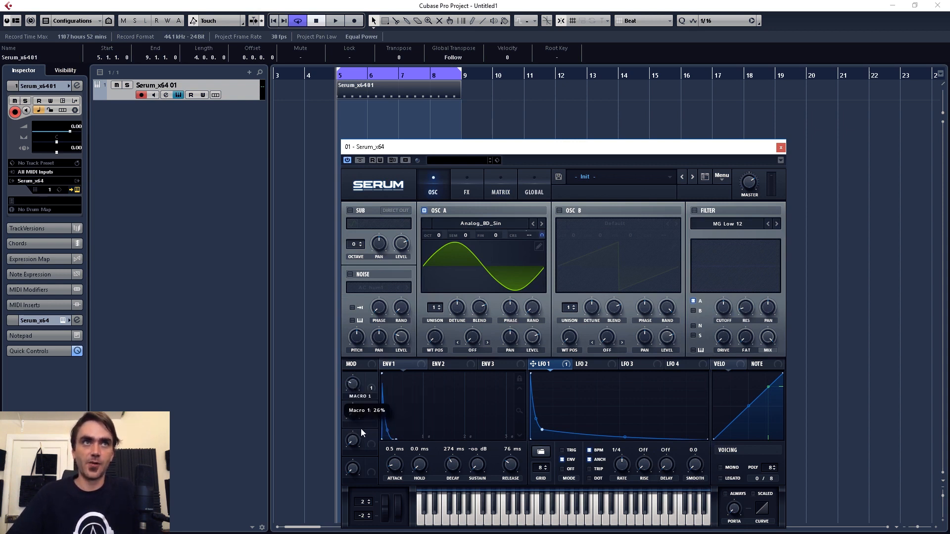
pyautogui.press('space')
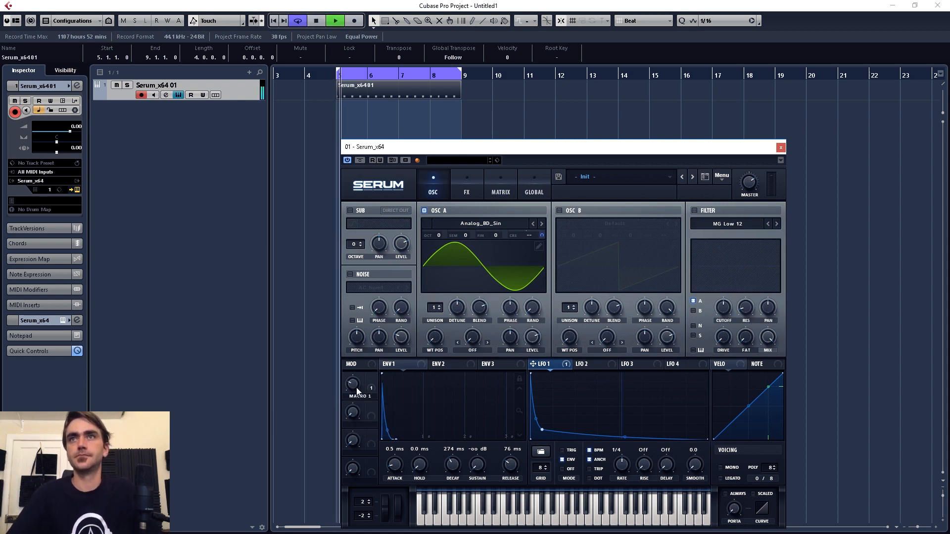
pyautogui.moveTo(357, 390)
pyautogui.mouseDown()
pyautogui.moveTo(371, 296)
pyautogui.moveTo(355, 432)
pyautogui.moveTo(357, 288)
pyautogui.moveTo(361, 396)
pyautogui.mouseUp()
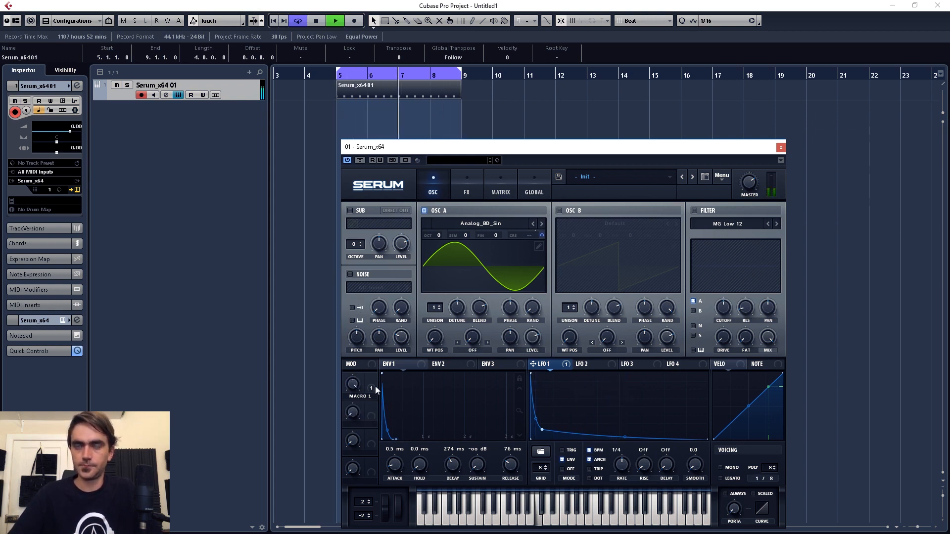
pyautogui.press('space')
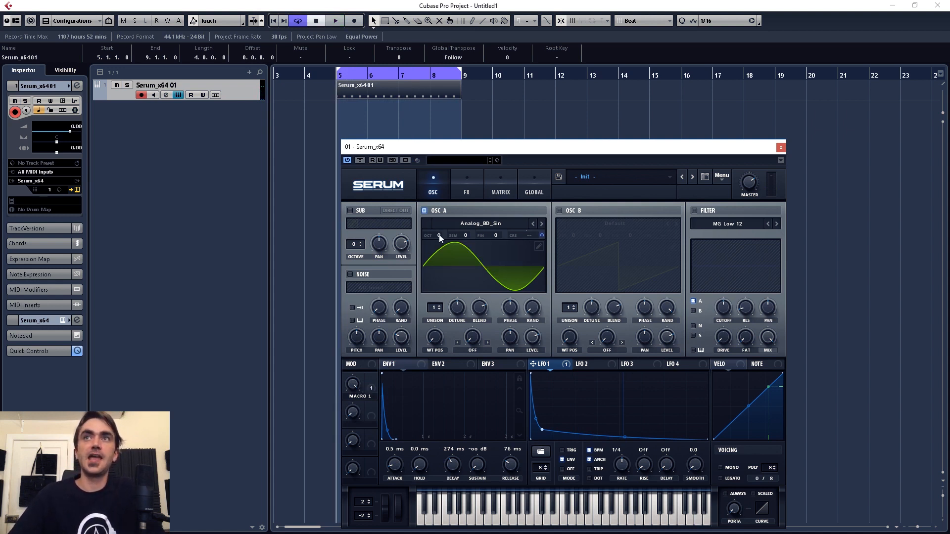
# Step: Set oscillator A's octave to -3 and shorten Envelope 1 to a 170 ms decay and 0.6 ms release
pyautogui.moveTo(438, 236)
pyautogui.moveTo(439, 245); pyautogui.dragTo(438, 261)
pyautogui.press('space')
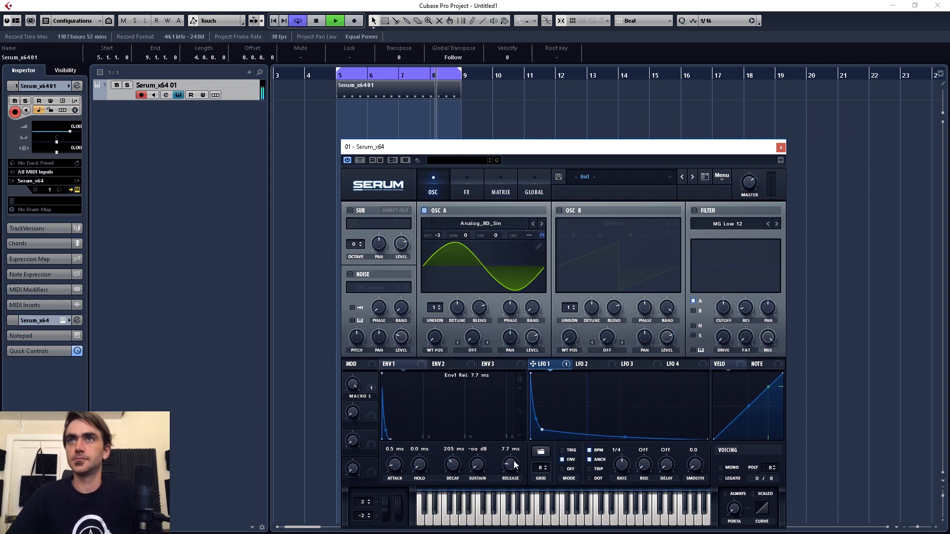
pyautogui.moveTo(509, 465); pyautogui.dragTo(455, 466)
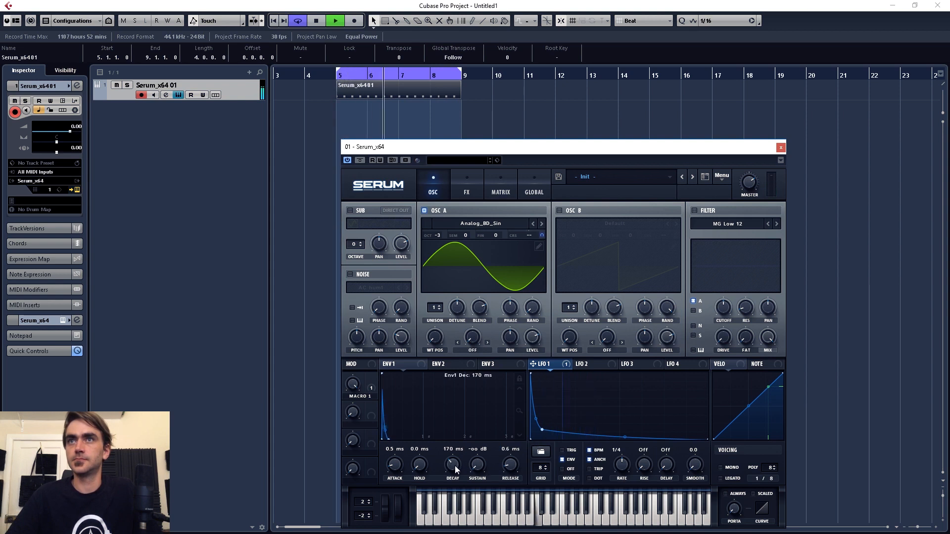
# Step: Move the LFO 1 curve's bend point slightly later and lower, and readjust Macro 1 while listening to the loop
pyautogui.moveTo(541, 429)
pyautogui.mouseDown()
pyautogui.moveTo(547, 406)
pyautogui.moveTo(539, 432)
pyautogui.moveTo(570, 441)
pyautogui.moveTo(536, 393)
pyautogui.moveTo(539, 431)
pyautogui.moveTo(549, 434)
pyautogui.mouseUp()
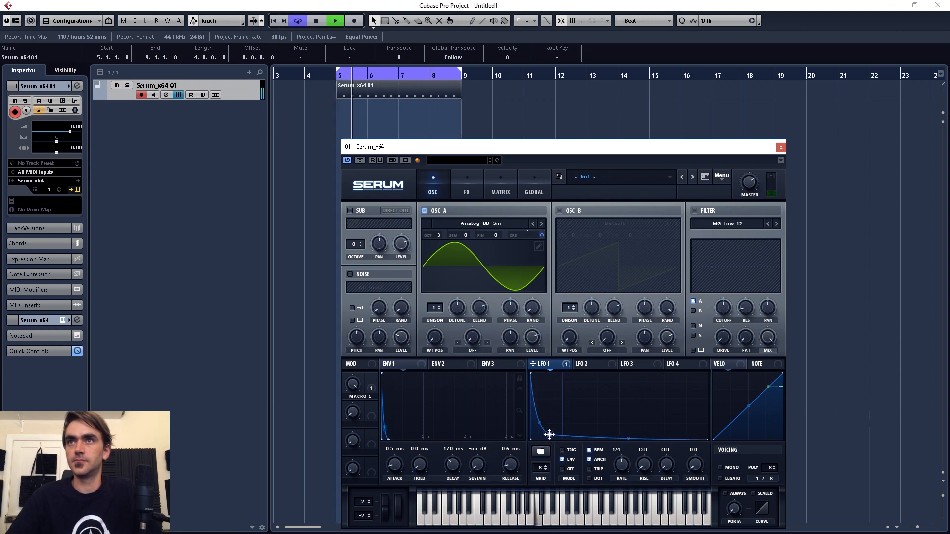
pyautogui.moveTo(355, 386); pyautogui.dragTo(362, 410)
pyautogui.press('space')
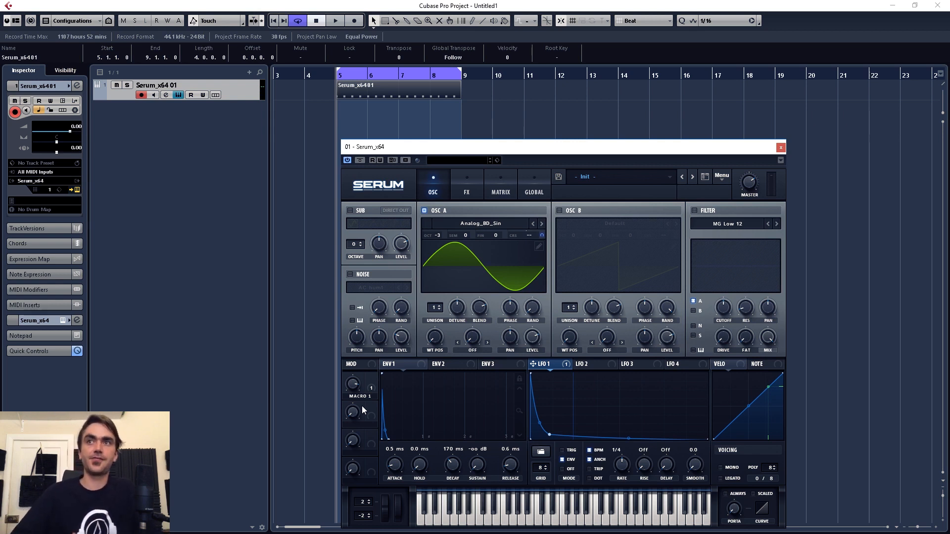
# Step: Enable the noise oscillator with the XF_KikAtk_01 sample from Attacks_Kick and turn on its one-shot playback
pyautogui.moveTo(358, 386)
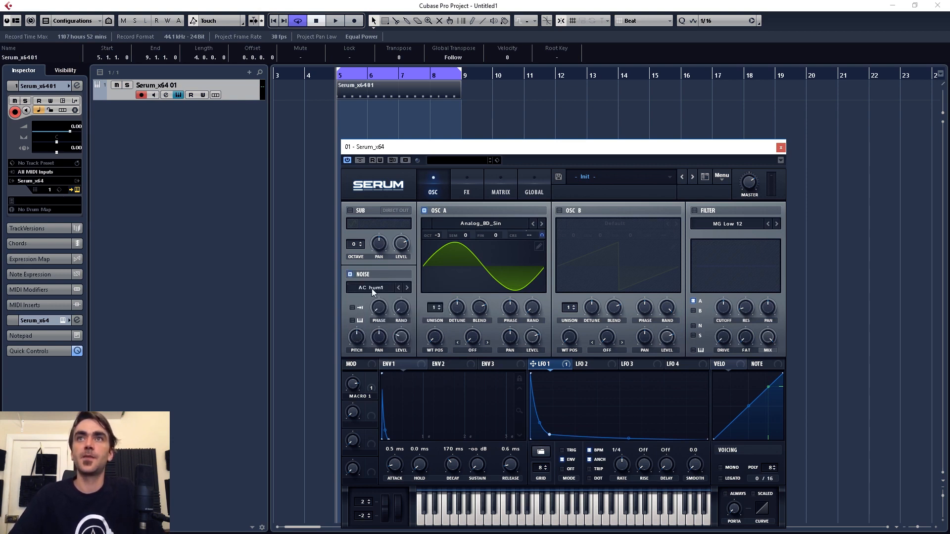
pyautogui.click(373, 289)
pyautogui.moveTo(385, 313)
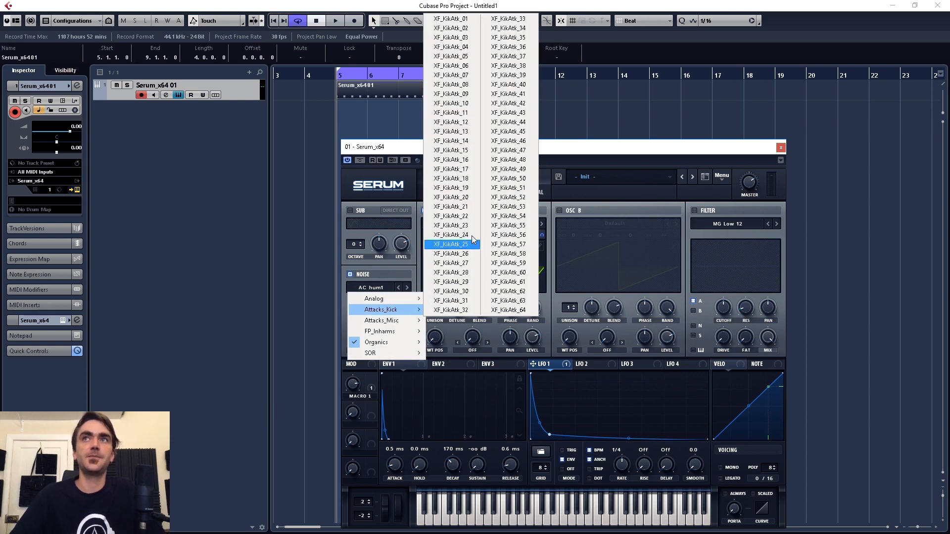
pyautogui.click(455, 20)
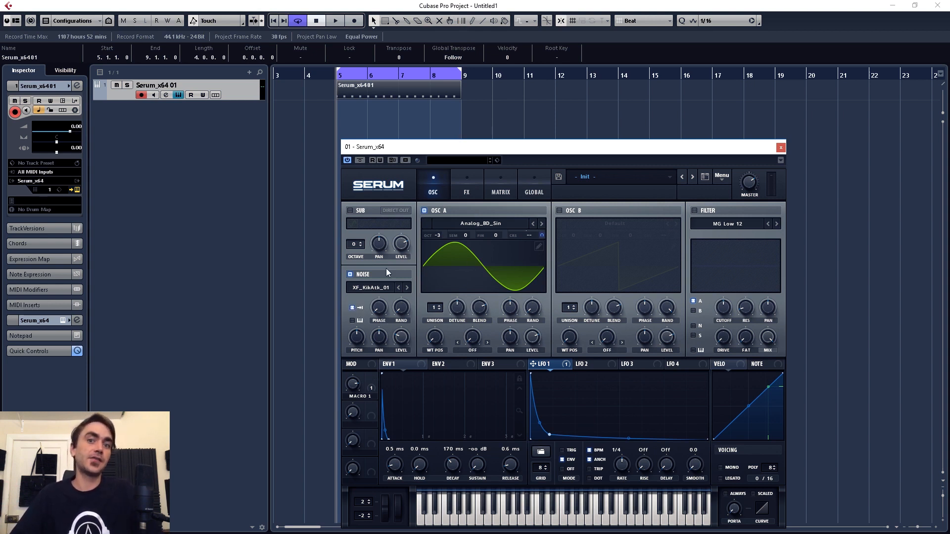
pyautogui.click(352, 308)
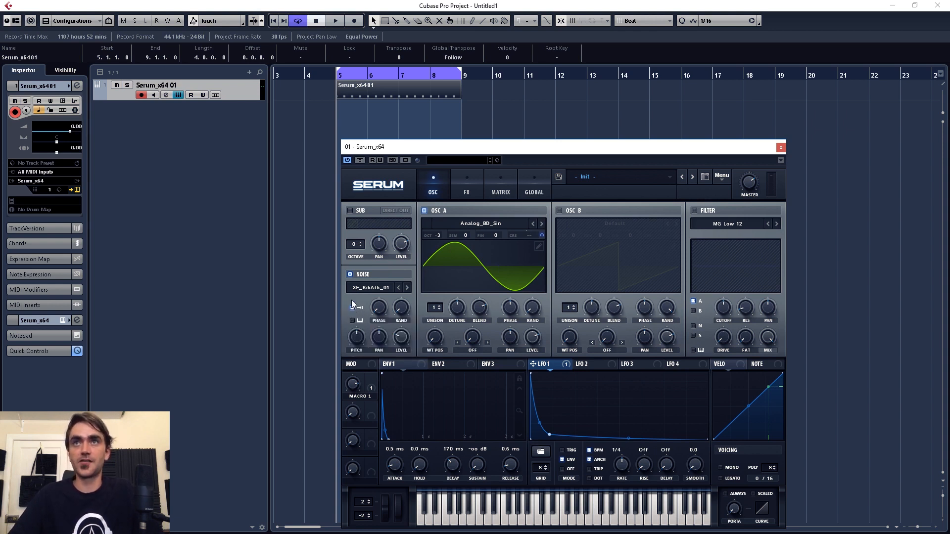
# Step: Change the noise sample to XF_KikAtk_06, adjust its level against the loop, and set oscillator A's octave to -2
pyautogui.moveTo(405, 337)
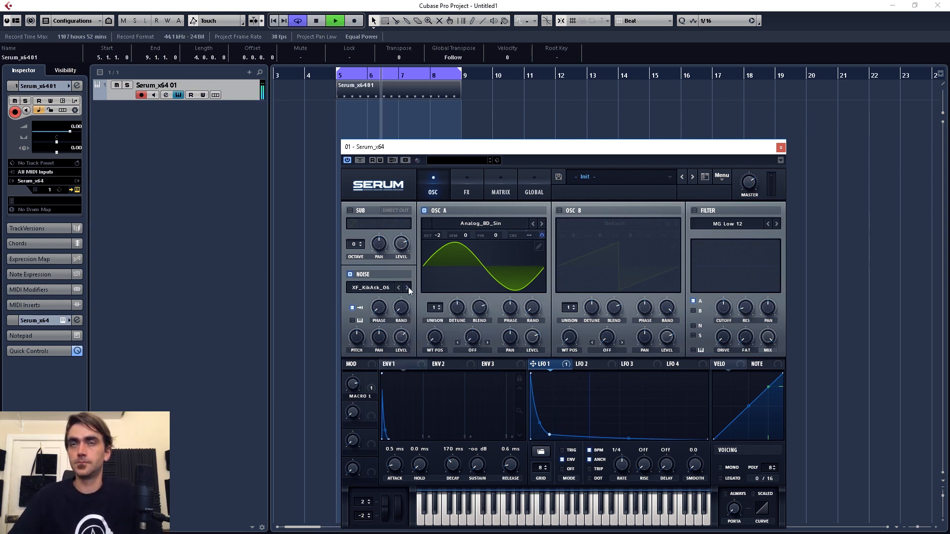
pyautogui.click(407, 287)
pyautogui.moveTo(405, 347); pyautogui.dragTo(406, 327)
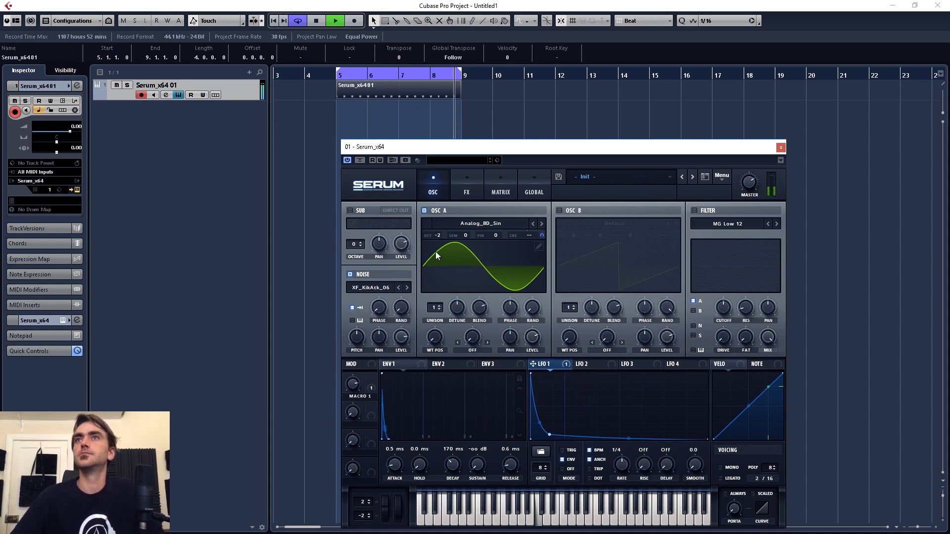
pyautogui.moveTo(466, 235)
pyautogui.mouseDown()
pyautogui.moveTo(466, 256)
pyautogui.moveTo(468, 235)
pyautogui.mouseUp()
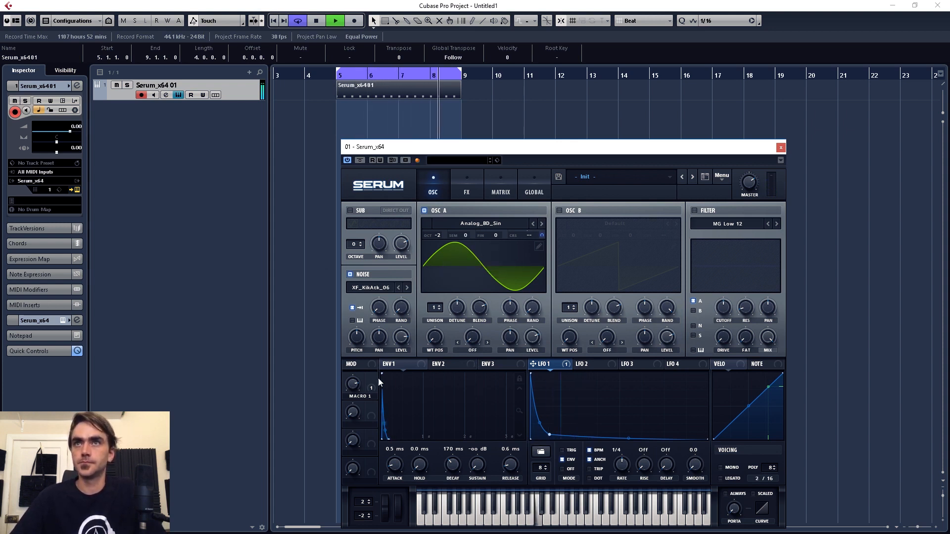
# Step: Readjust Macro 1, move LFO 1's bend point slightly later onto the baseline, and deepen the curve leading into it
pyautogui.moveTo(360, 383)
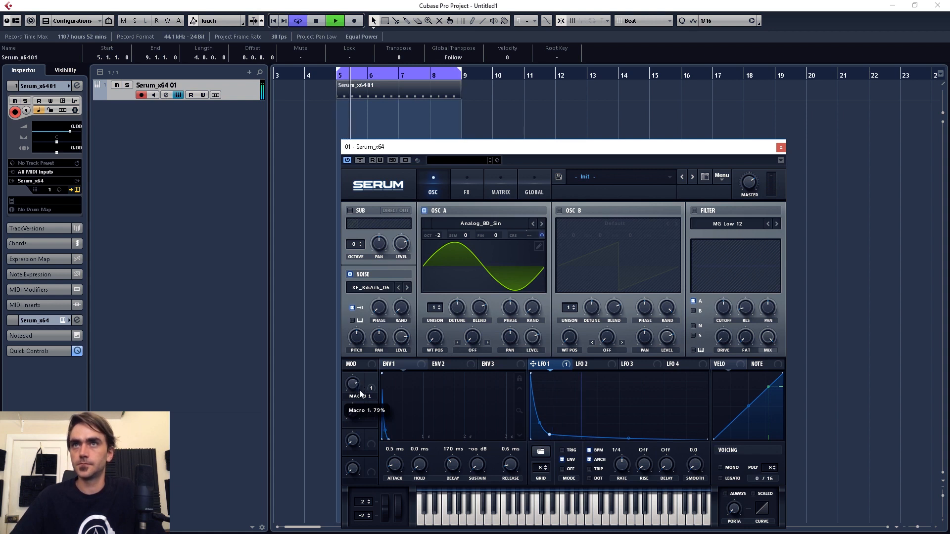
pyautogui.moveTo(359, 395); pyautogui.dragTo(363, 383)
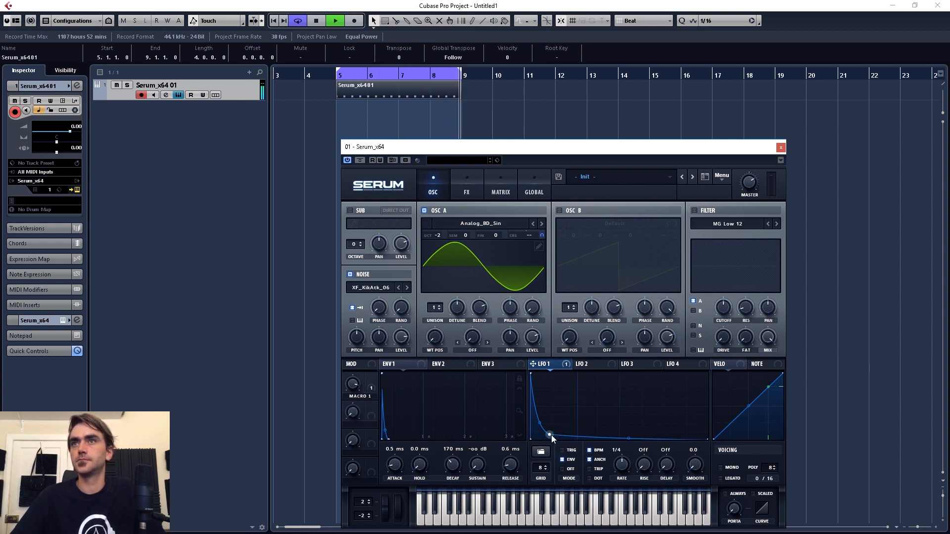
pyautogui.moveTo(551, 435); pyautogui.dragTo(559, 441)
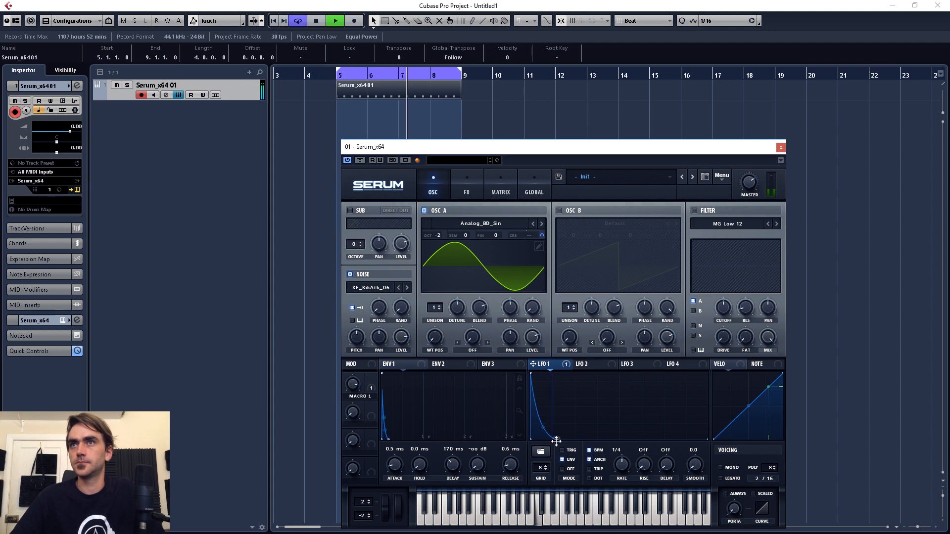
pyautogui.moveTo(543, 428); pyautogui.dragTo(545, 436)
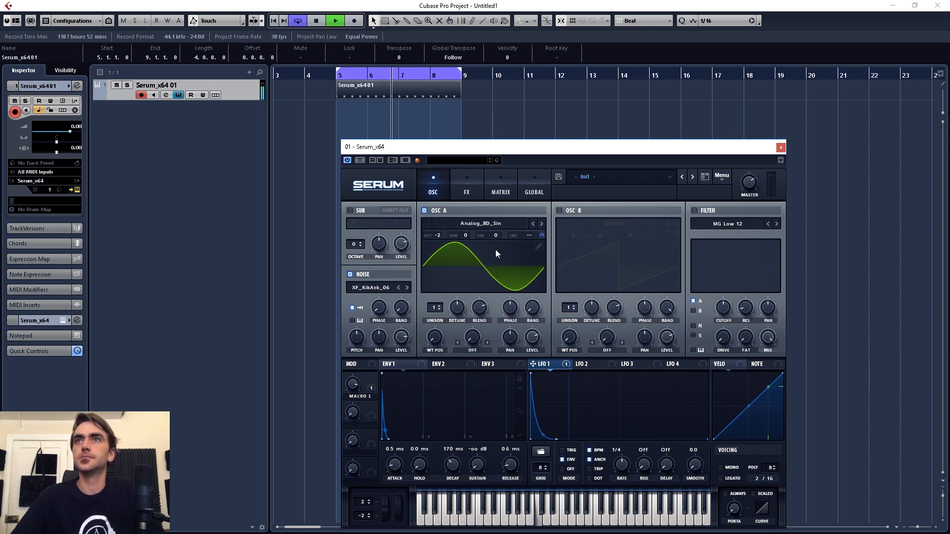
# Step: Try a higher sustain on Envelope 1, restore it to -oo dB, and set decay to 150 ms and release to 11 ms
pyautogui.moveTo(478, 465); pyautogui.dragTo(476, 426)
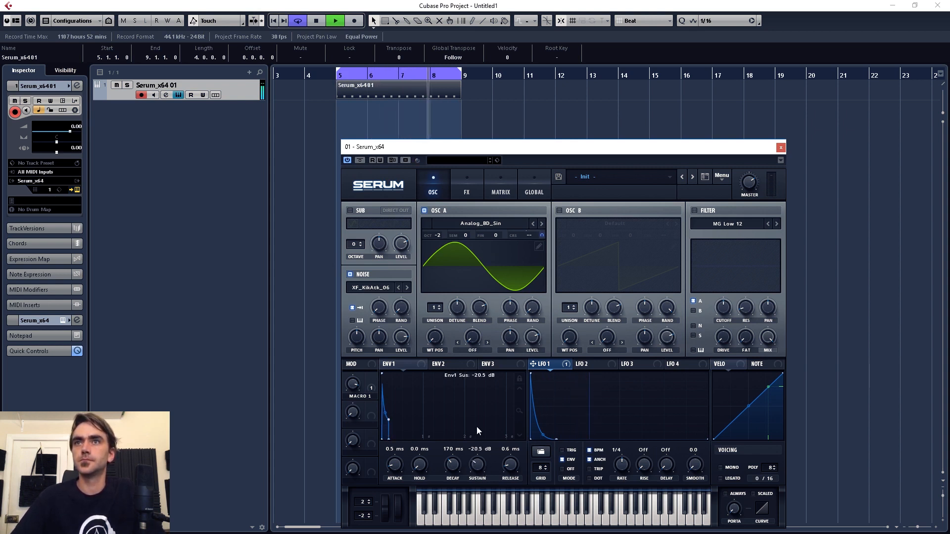
pyautogui.moveTo(479, 464); pyautogui.dragTo(478, 503)
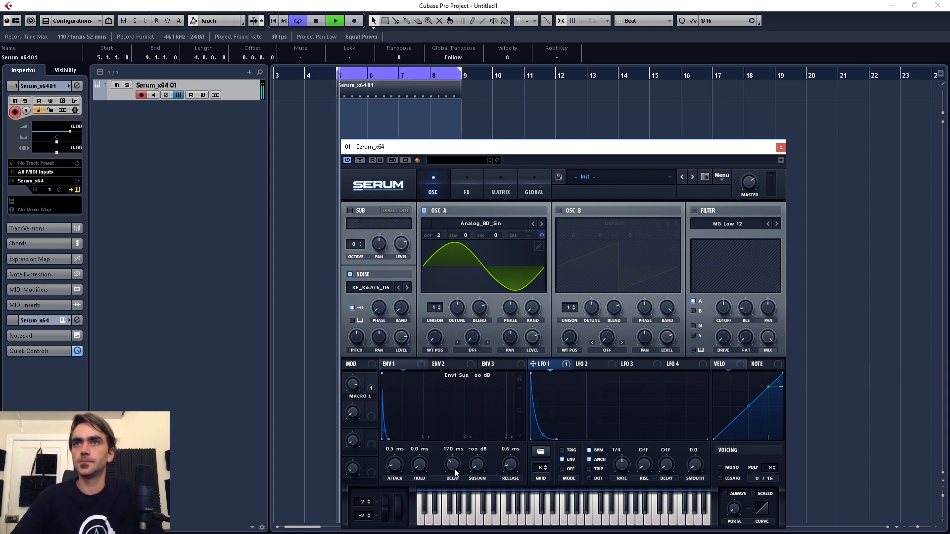
pyautogui.moveTo(454, 469)
pyautogui.mouseDown()
pyautogui.moveTo(455, 454)
pyautogui.moveTo(453, 473)
pyautogui.mouseUp()
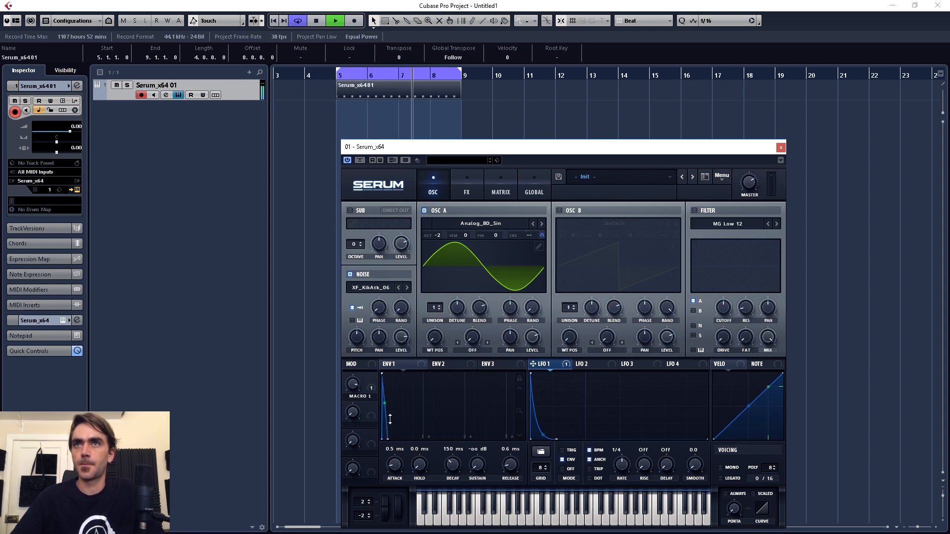
pyautogui.moveTo(515, 467); pyautogui.dragTo(516, 460)
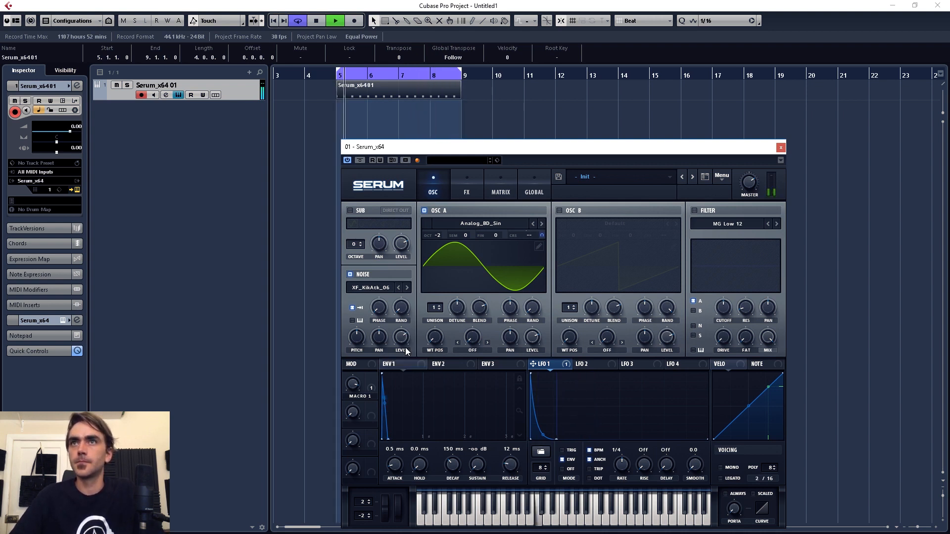
pyautogui.moveTo(510, 464); pyautogui.dragTo(510, 462)
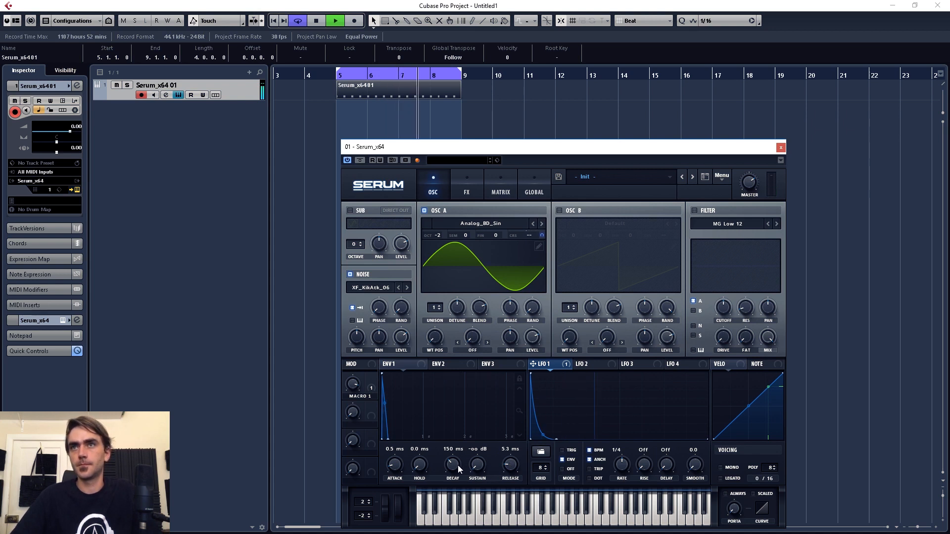
# Step: Stop the loop and look through the Analog wavetables available for oscillator A without changing the selection
pyautogui.press('space')
pyautogui.click(483, 225)
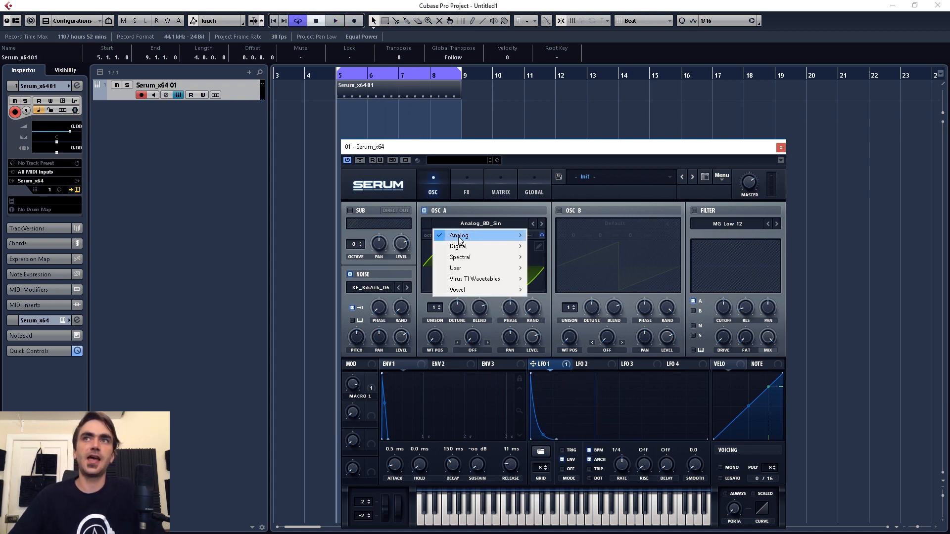
pyautogui.moveTo(459, 237)
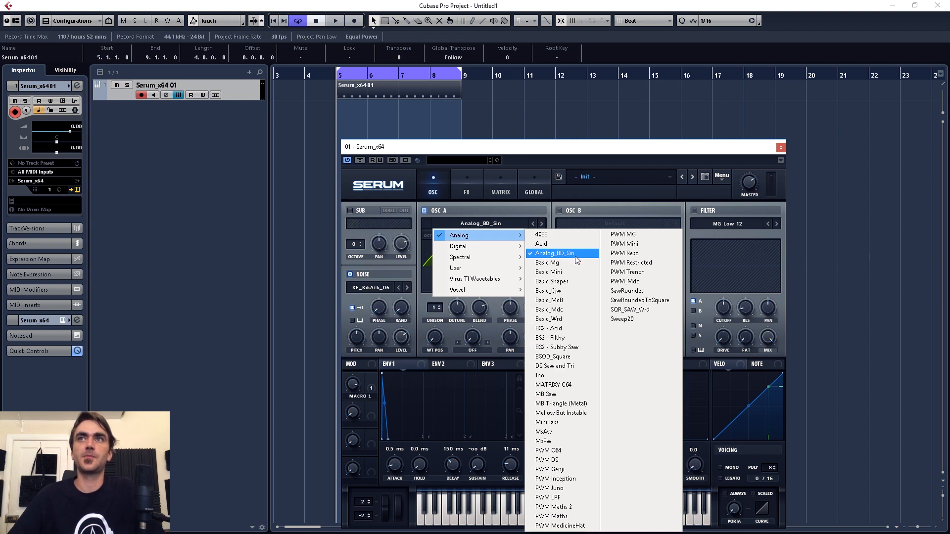
pyautogui.click(564, 197)
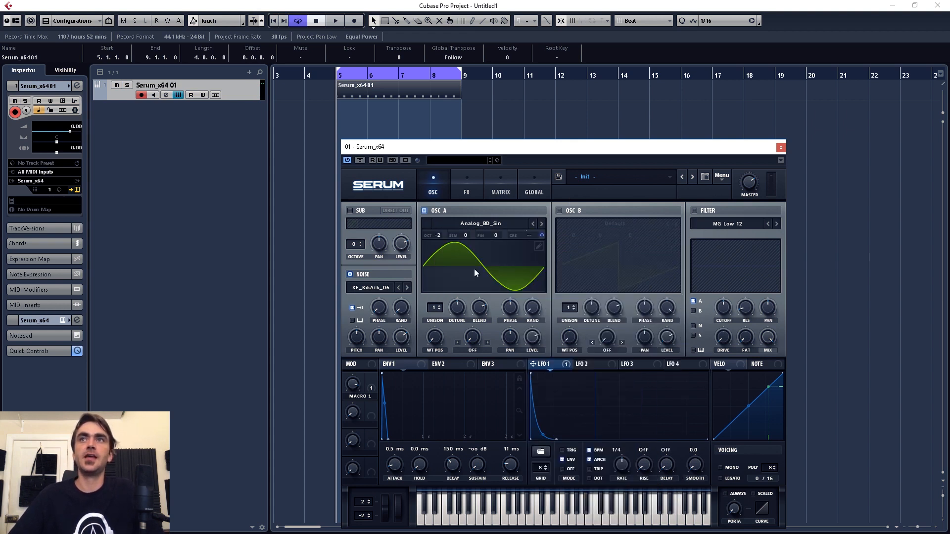
# Step: Sweep oscillator A's wavetable position and set it to about 199 while auditioning the loop
pyautogui.moveTo(436, 337); pyautogui.dragTo(456, 253)
pyautogui.moveTo(448, 292); pyautogui.dragTo(447, 292)
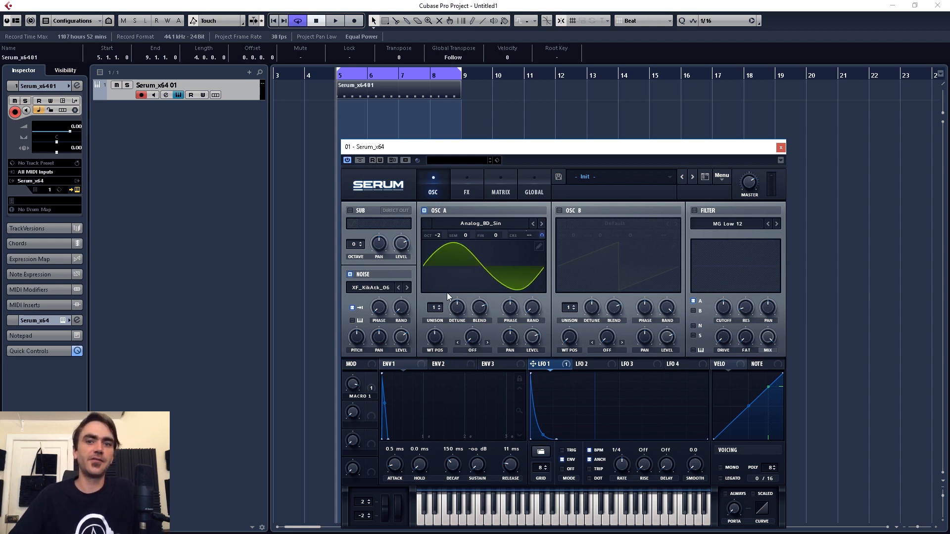
pyautogui.moveTo(440, 338)
pyautogui.mouseDown()
pyautogui.moveTo(449, 317)
pyautogui.moveTo(442, 348)
pyautogui.moveTo(447, 315)
pyautogui.moveTo(441, 344)
pyautogui.mouseUp()
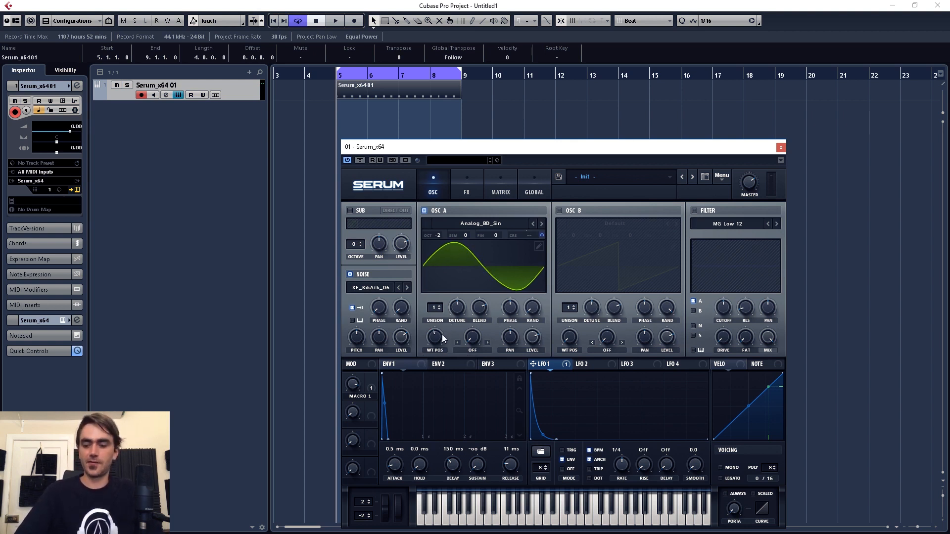
pyautogui.press('space')
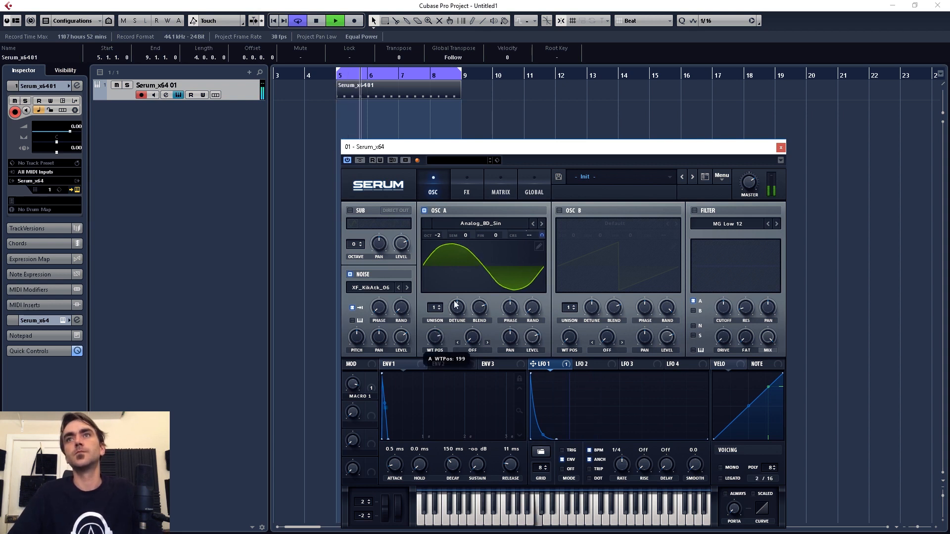
pyautogui.moveTo(441, 335); pyautogui.dragTo(441, 308)
pyautogui.press('space')
# Step: Adjust oscillator A's initial phase and audition the change with the loop
pyautogui.moveTo(512, 314)
pyautogui.mouseDown()
pyautogui.moveTo(512, 324)
pyautogui.moveTo(516, 284)
pyautogui.moveTo(505, 324)
pyautogui.mouseUp()
pyautogui.moveTo(517, 290); pyautogui.dragTo(519, 287)
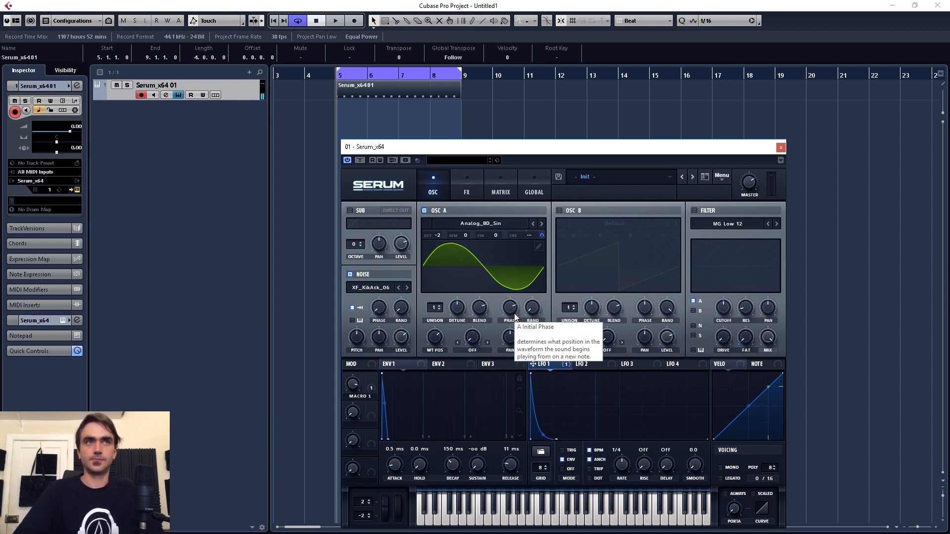
pyautogui.press('space')
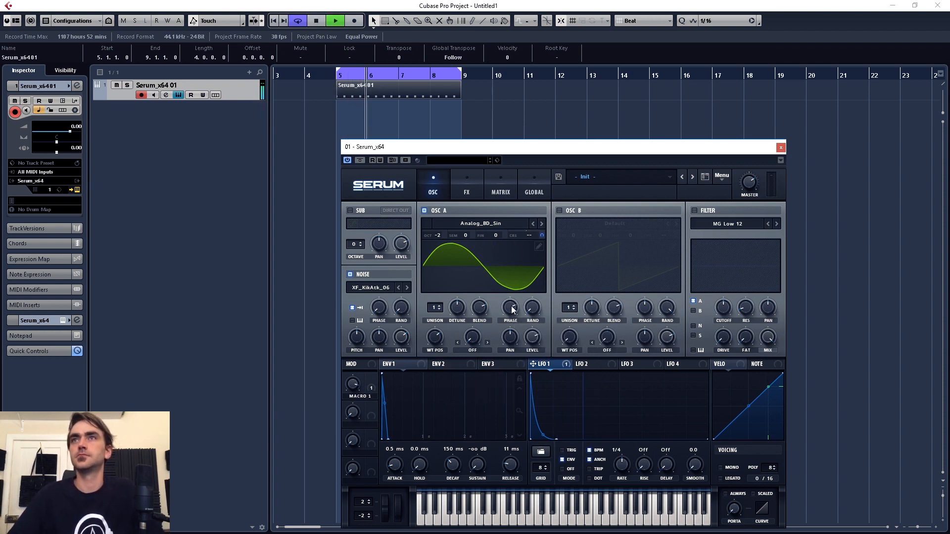
pyautogui.press('space')
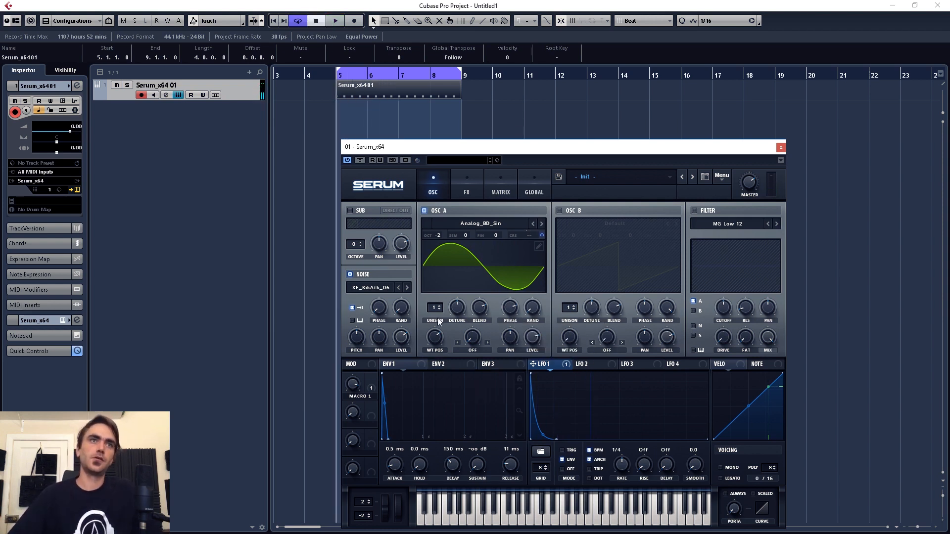
# Step: Open the Serum part in the Key Editor and transpose all its notes down to G2
pyautogui.click(404, 117)
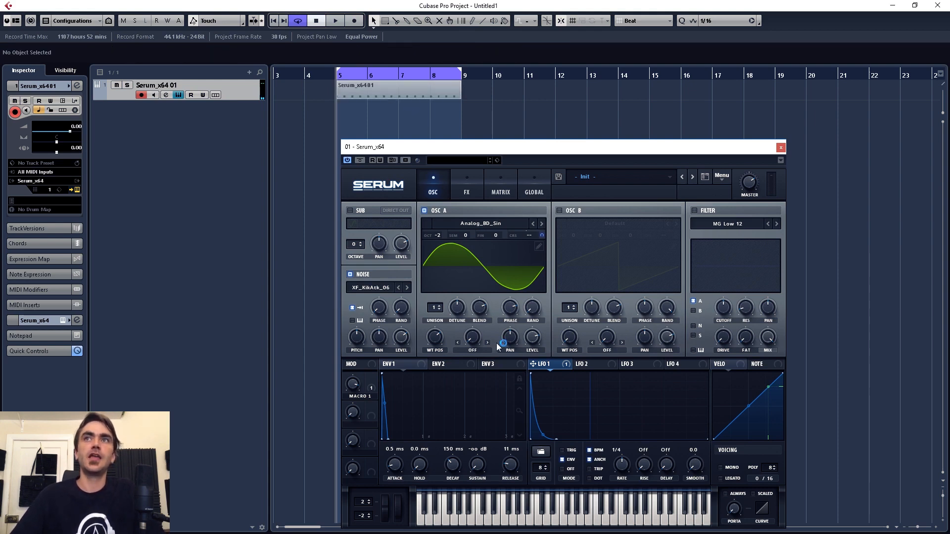
pyautogui.doubleClick(391, 98)
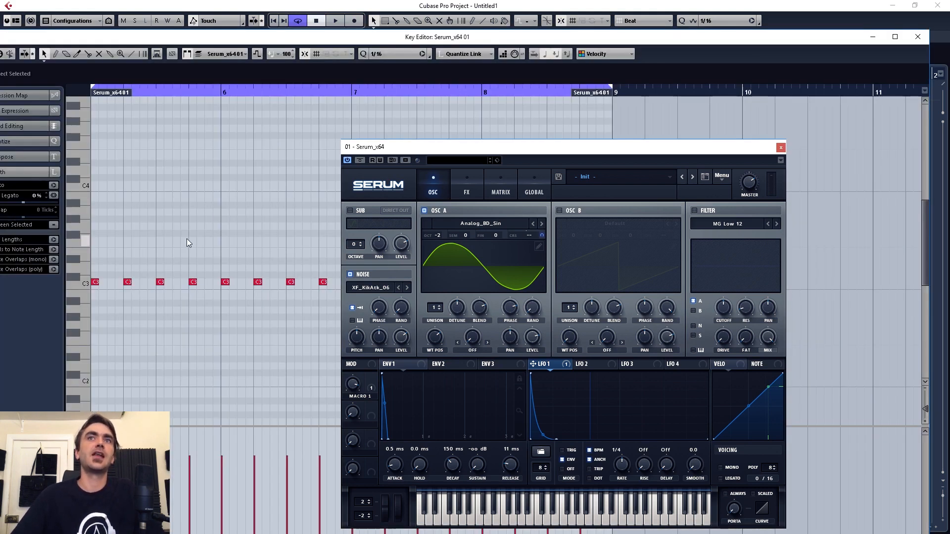
pyautogui.hotkey('ctrl', 'a')
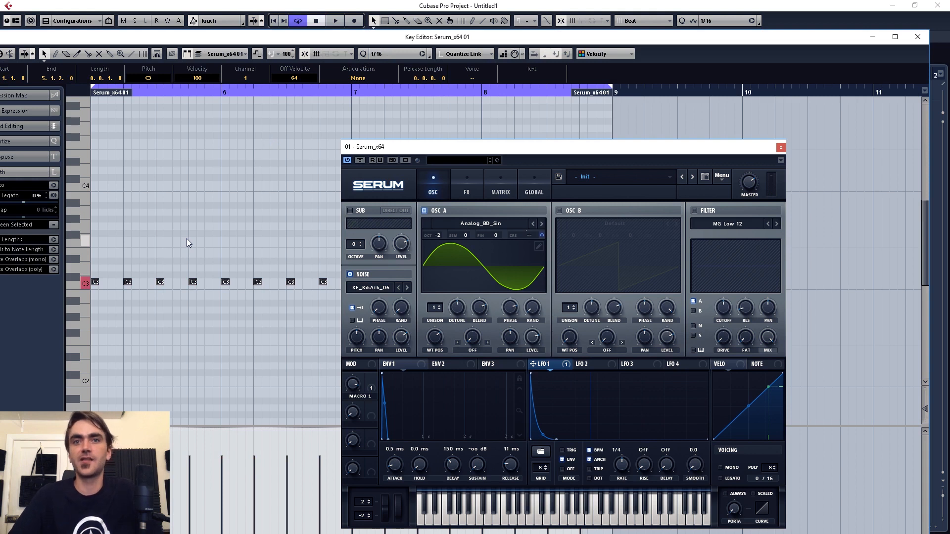
pyautogui.press('Down')
pyautogui.press('Down')
pyautogui.press('Down')
pyautogui.press('Down')
pyautogui.press('Down')
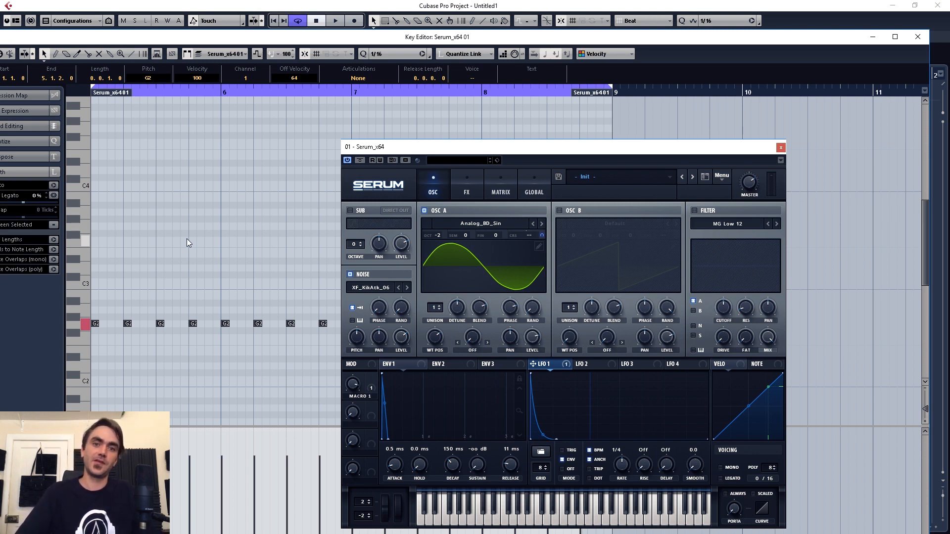
# Step: Play the loop and transpose all the selected notes up to C3
pyautogui.press('space')
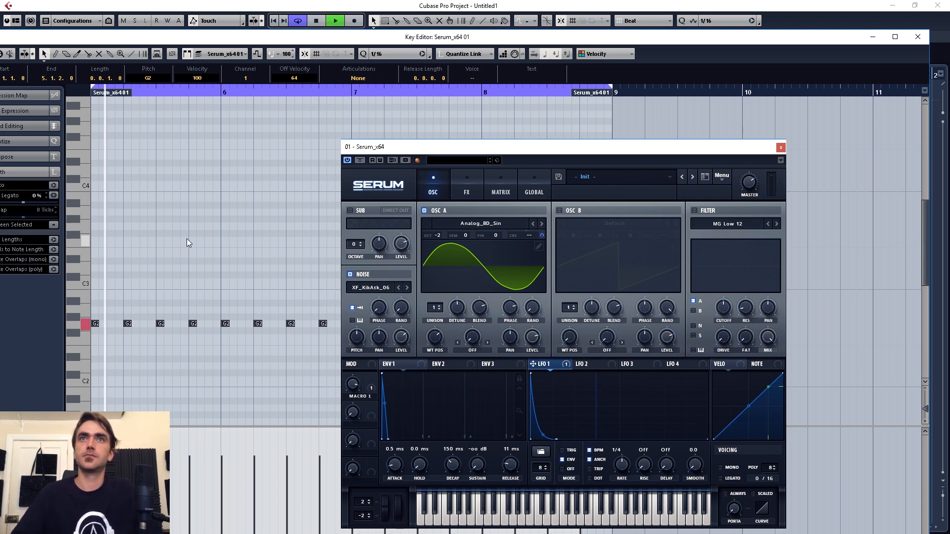
pyautogui.press('Up')
pyautogui.press('Up')
pyautogui.press('Up')
pyautogui.press('Up')
pyautogui.press('Up')
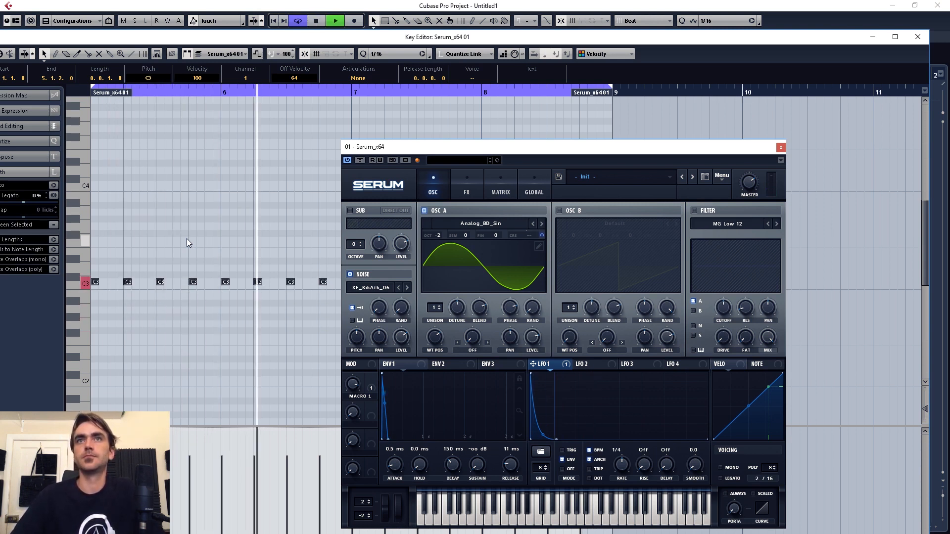
# Step: Audition the kick at higher pitches by transposing all notes to C4 and down to G3
pyautogui.hotkey('shift', 'Up')
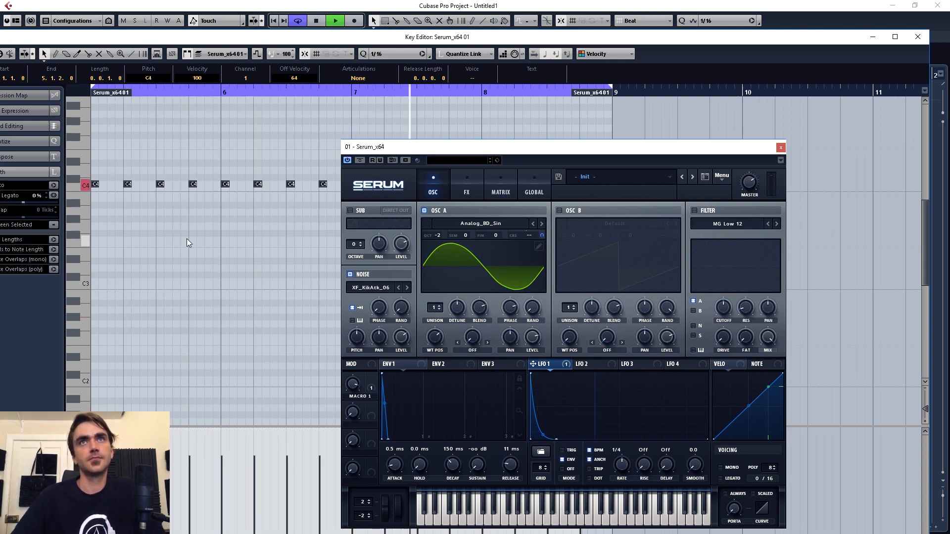
pyautogui.press('Down')
pyautogui.press('Down')
pyautogui.press('Down')
pyautogui.press('Down')
pyautogui.press('Down')
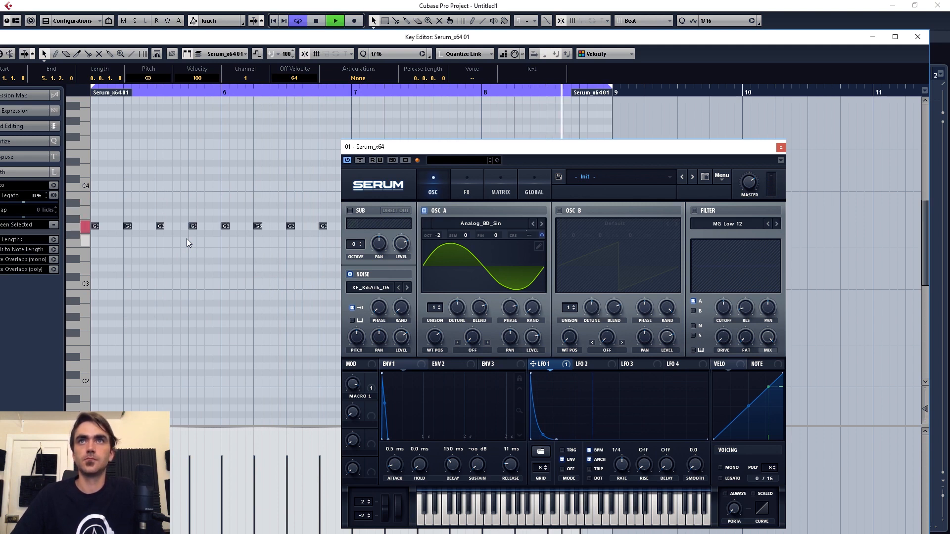
# Step: Audition all notes an octave lower at G2, and return them to C3 while the loop plays
pyautogui.hotkey('shift', 'Down')
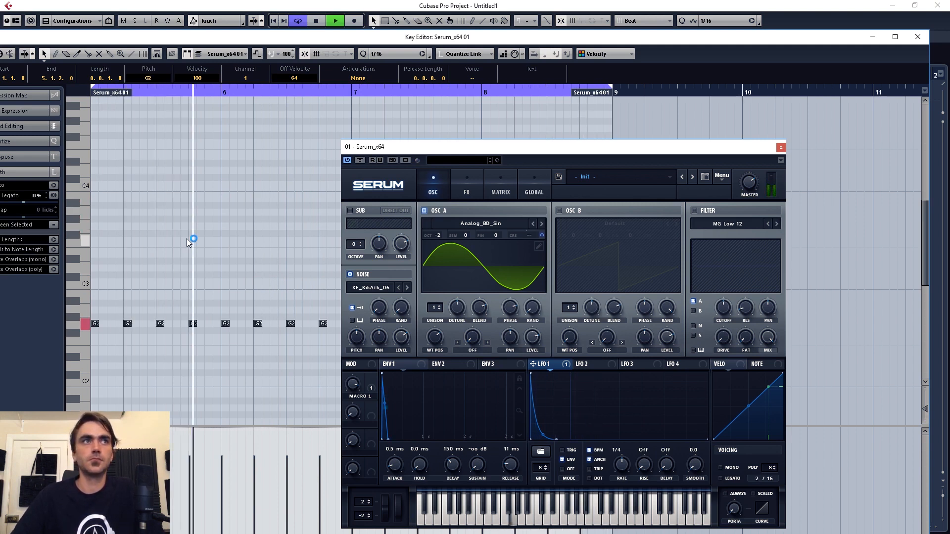
pyautogui.press('Up')
pyautogui.press('Up')
pyautogui.press('Up')
pyautogui.press('Up')
pyautogui.press('Up')
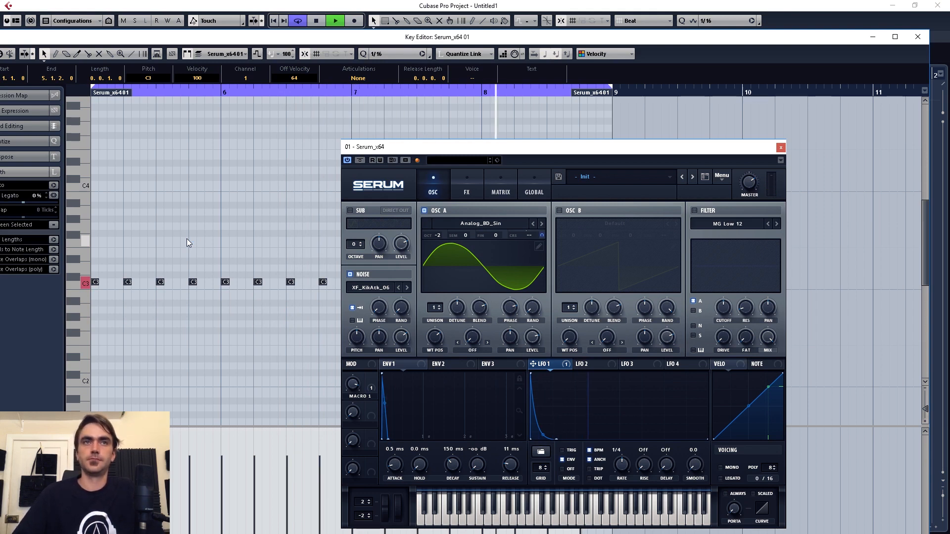
# Step: Stop playback and enable the Compressor and Distortion effects in Serum's effects rack
pyautogui.press('space')
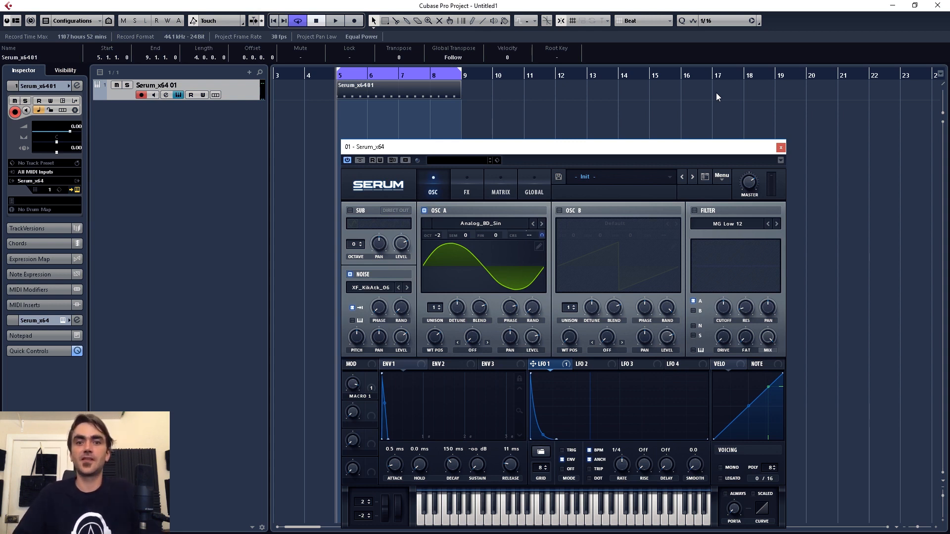
pyautogui.click(465, 183)
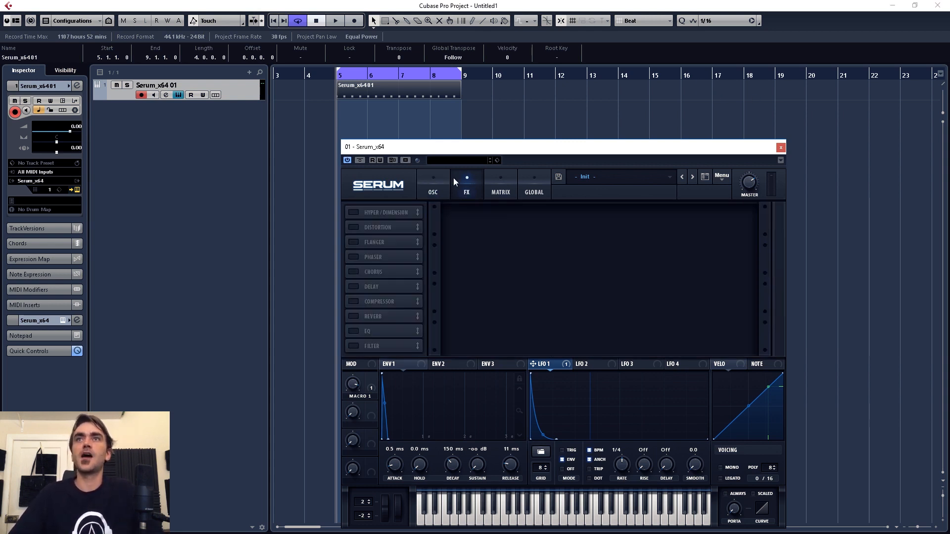
pyautogui.click(353, 301)
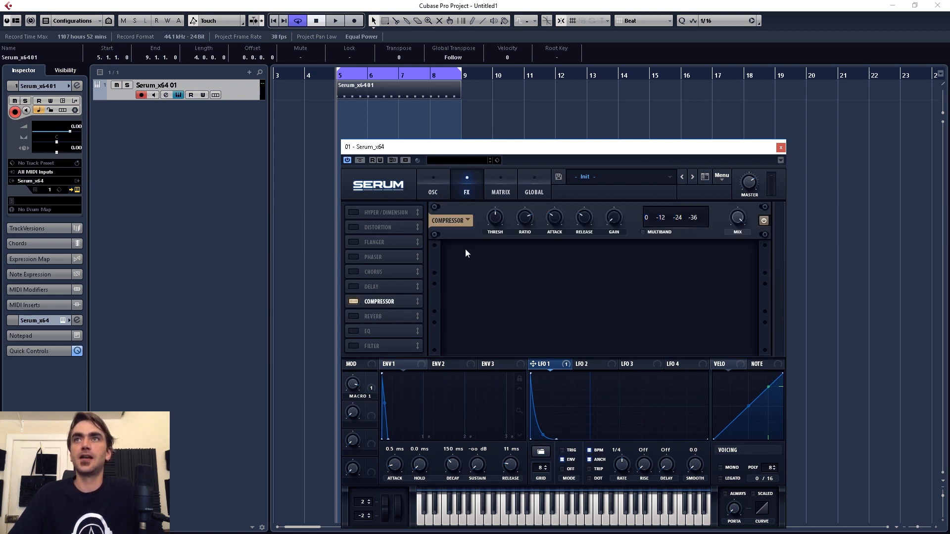
pyautogui.click(354, 227)
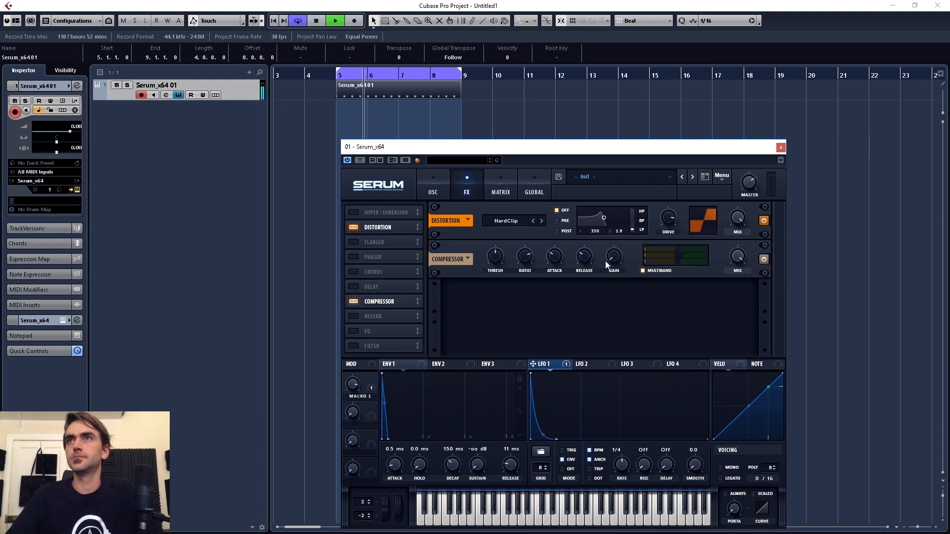
# Step: Adjust the multiband compressor's gain and the HardClip distortion while the loop plays, stopping playback once back at the oscillators
pyautogui.moveTo(612, 258); pyautogui.dragTo(612, 231)
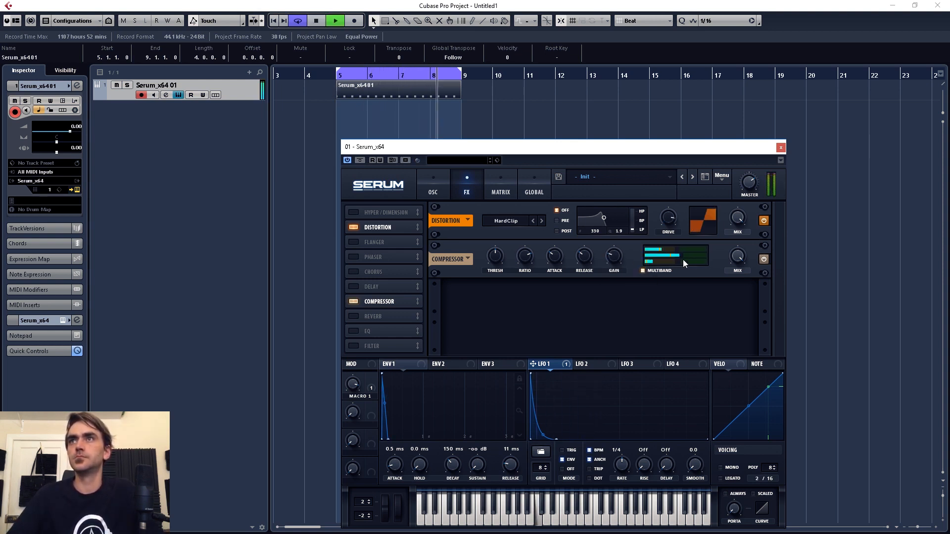
pyautogui.moveTo(742, 221)
pyautogui.mouseDown()
pyautogui.moveTo(738, 247)
pyautogui.moveTo(741, 220)
pyautogui.mouseUp()
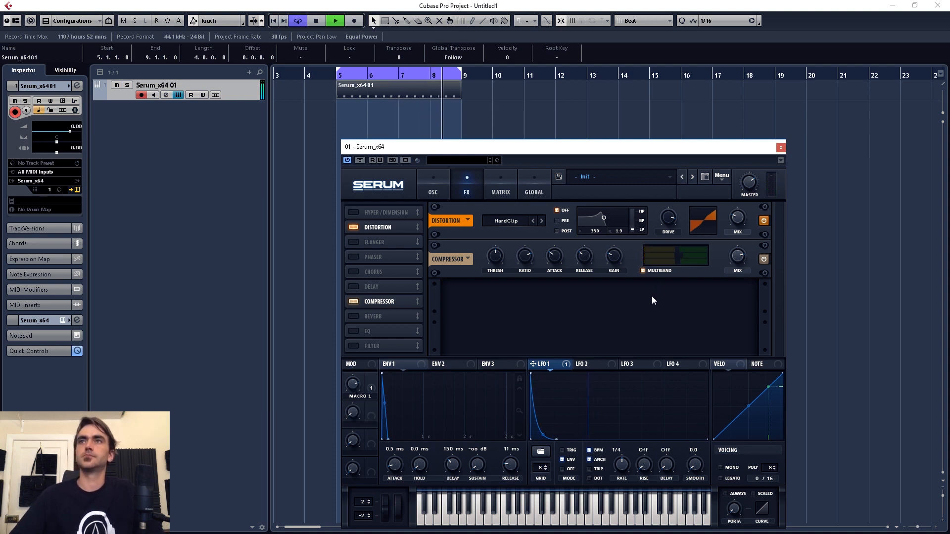
pyautogui.click(433, 187)
pyautogui.press('space')
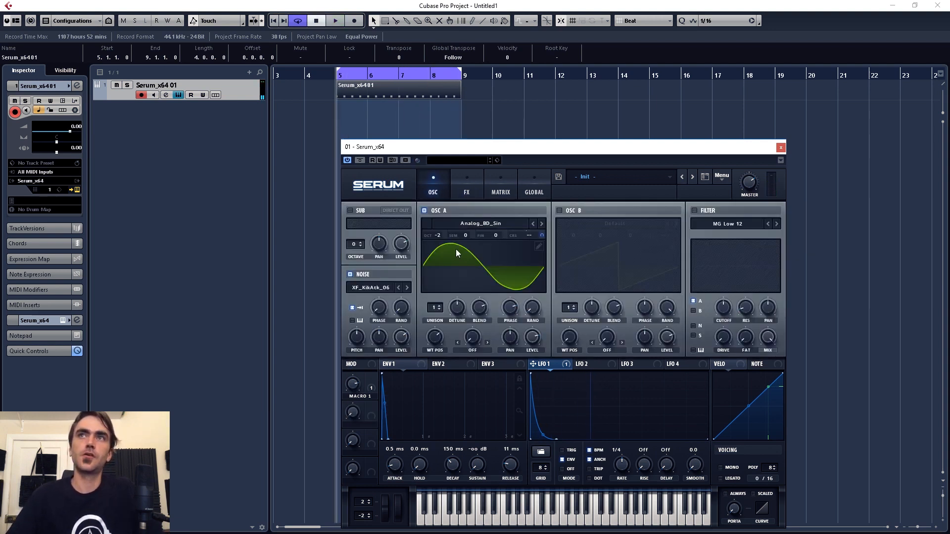
# Step: Load the analog Basic_McB wavetable into oscillator A and move its wavetable position to a triangle shape
pyautogui.click(479, 226)
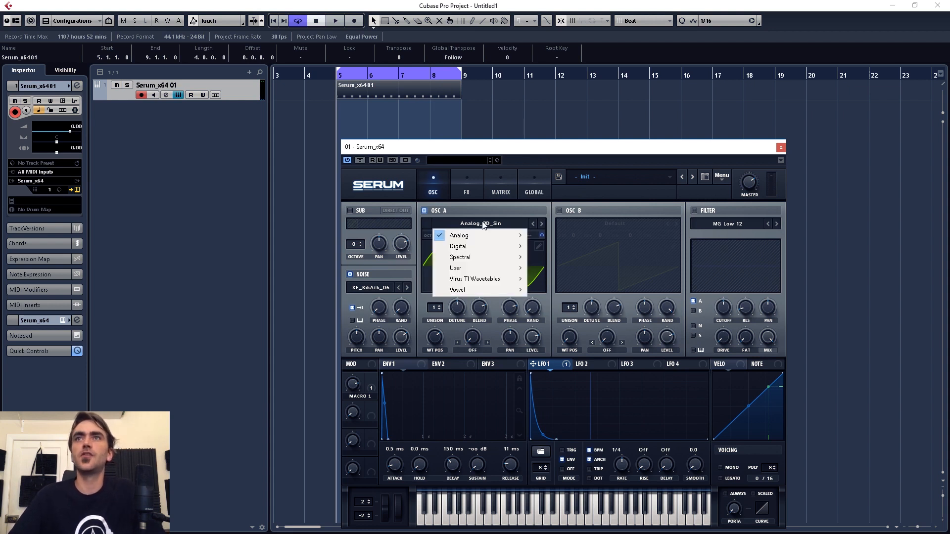
pyautogui.moveTo(465, 239)
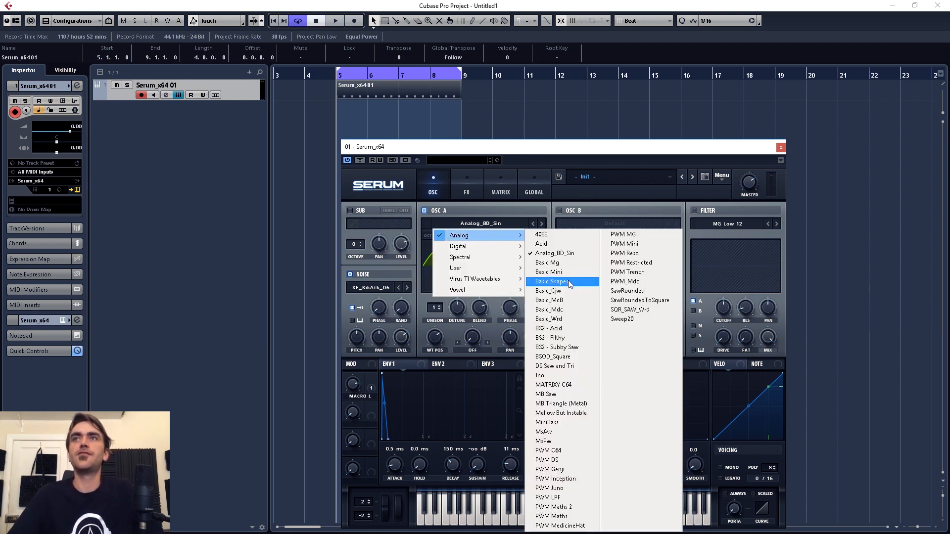
pyautogui.click(563, 301)
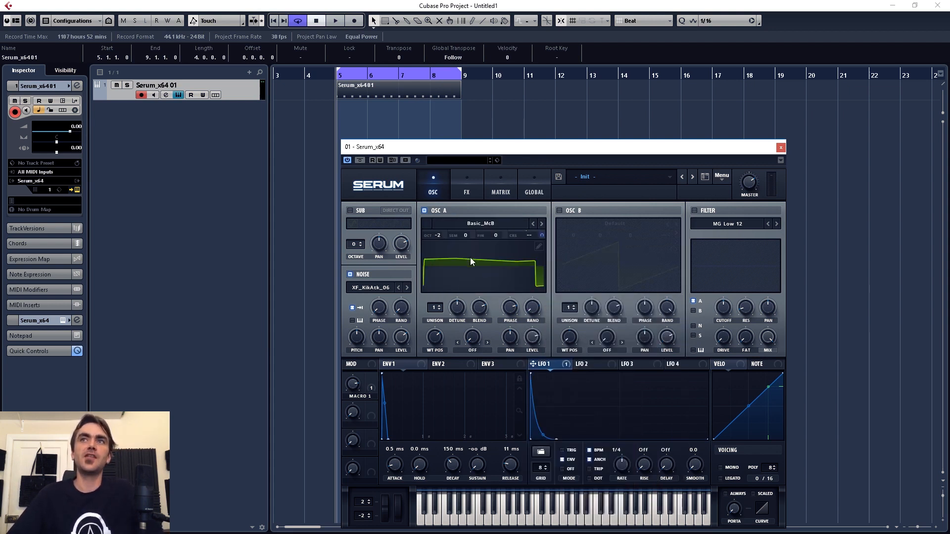
pyautogui.moveTo(433, 327); pyautogui.dragTo(436, 272)
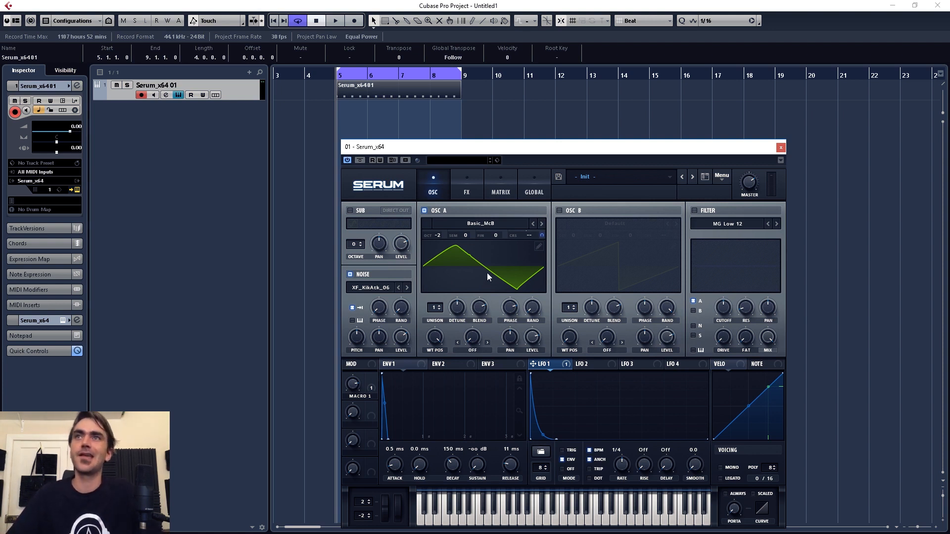
# Step: Play the loop and raise the midpoint of LFO 1's falling curve to make the pitch drop less steep
pyautogui.press('space')
pyautogui.moveTo(543, 441); pyautogui.dragTo(544, 425)
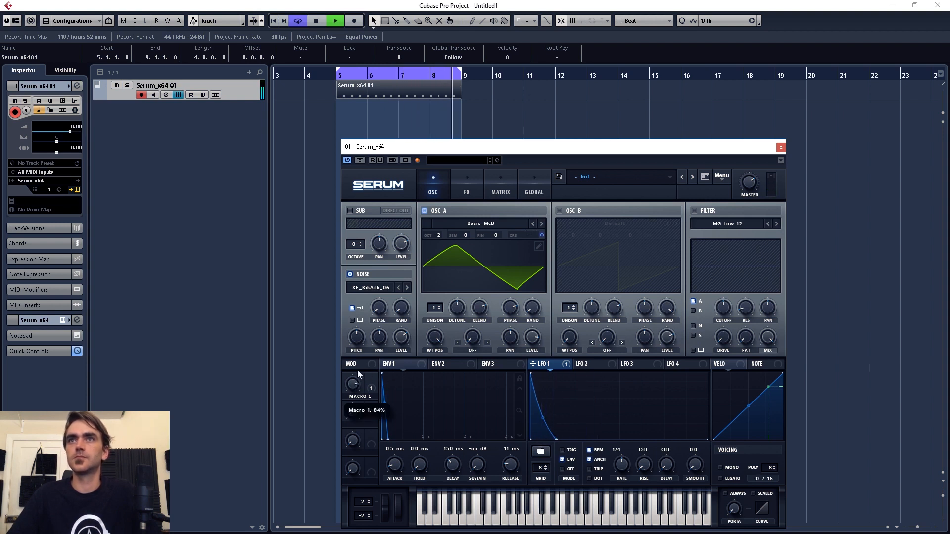
# Step: Bypass the distortion while keeping the compressor active, and return to the oscillator page with the loop playing
pyautogui.click(468, 190)
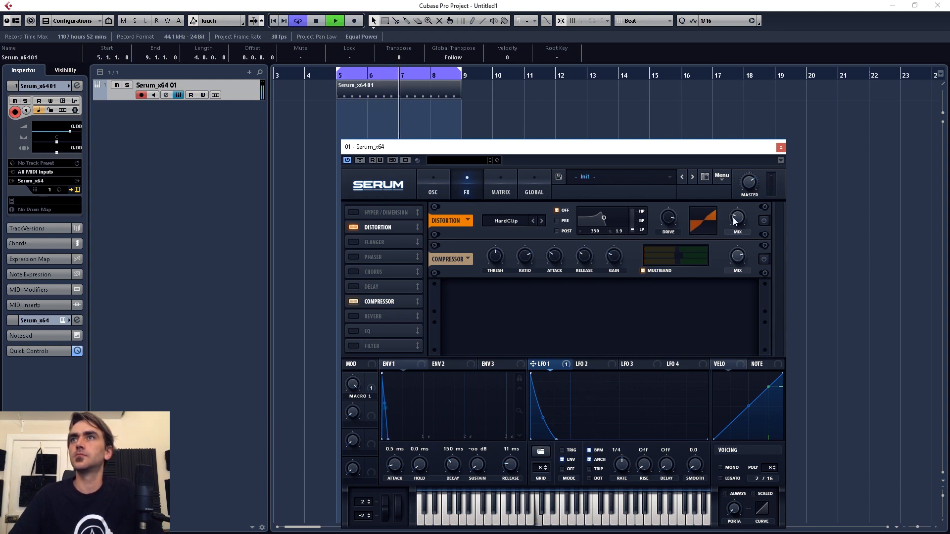
pyautogui.click(763, 258)
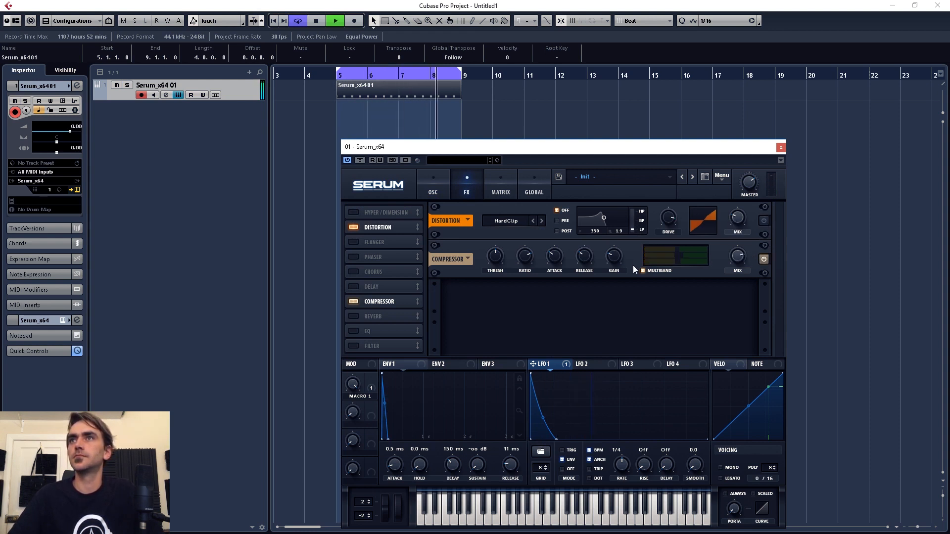
pyautogui.moveTo(614, 267)
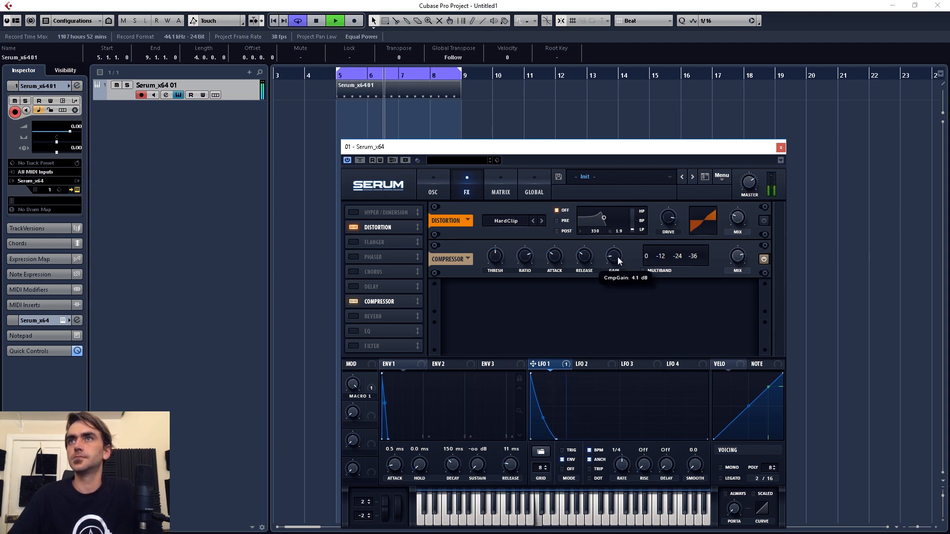
pyautogui.click(433, 187)
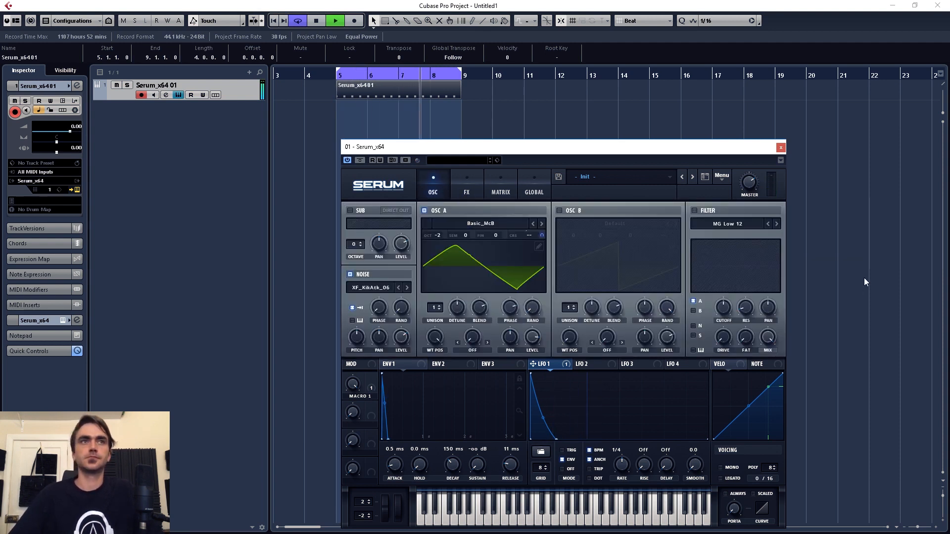